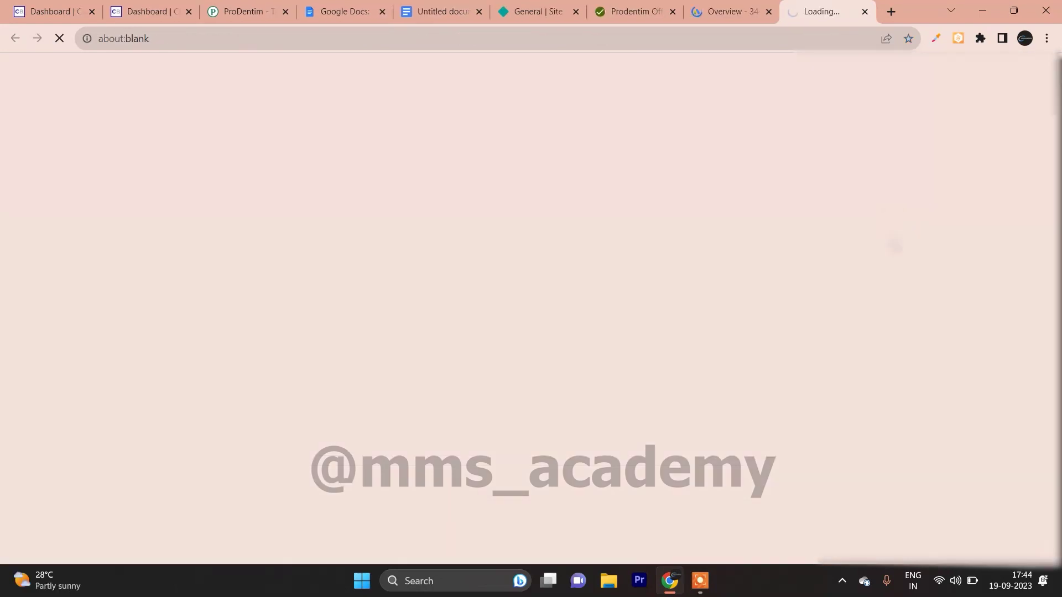
Dismiss the account protection notice in Google Ads and start creating a new campaign
{"action": "left_click", "coordinate": [767, 12]}
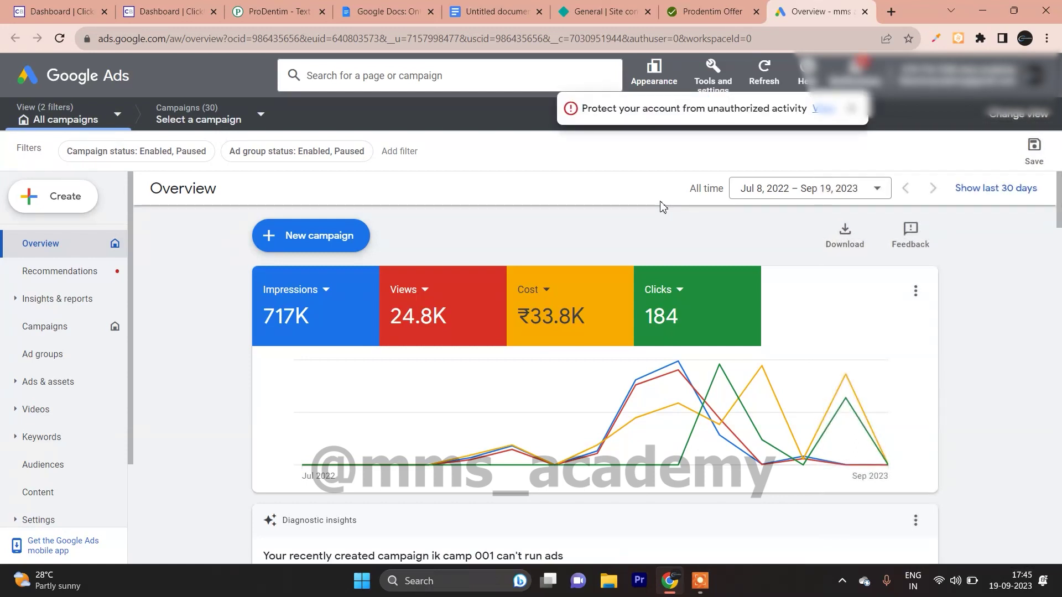
{"action": "left_click", "coordinate": [853, 111]}
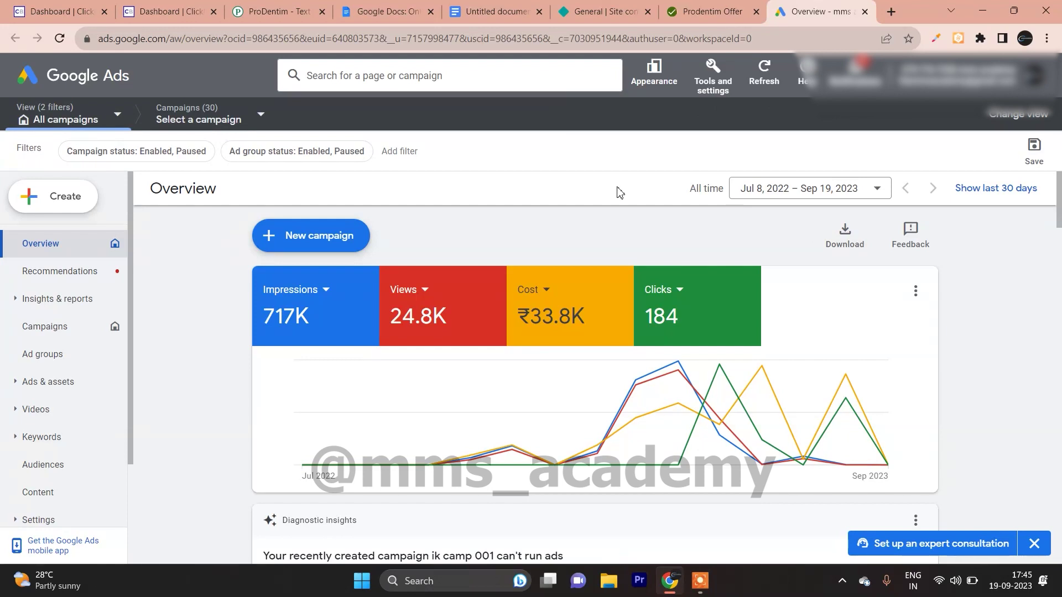
{"action": "left_click", "coordinate": [293, 239]}
{"action": "left_click", "coordinate": [306, 242]}
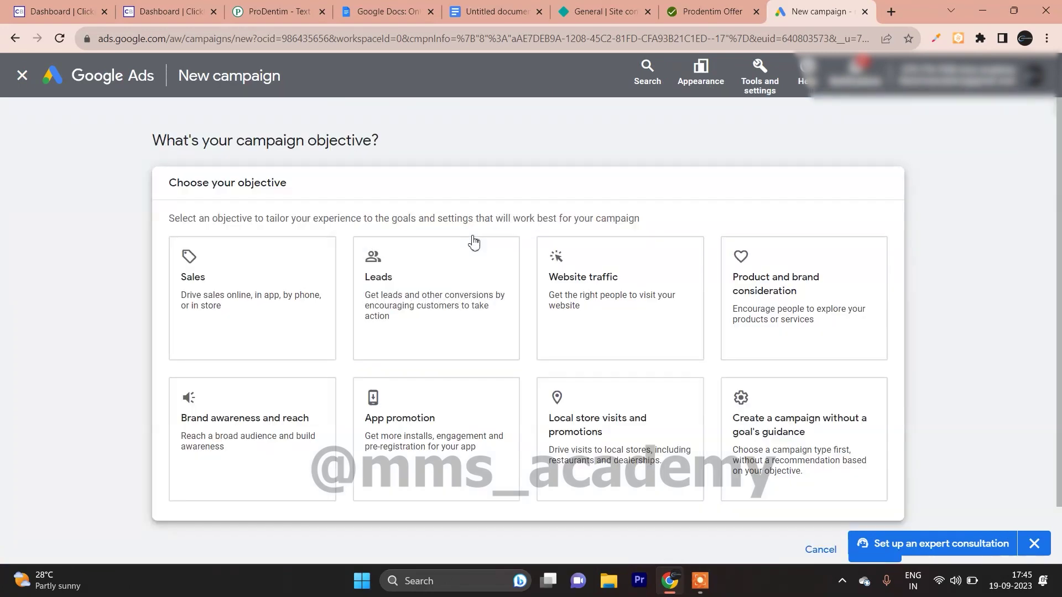
Set up the campaign without a goal's guidance as a Video campaign with the Get views subtype, and continue to its settings
{"action": "left_click", "coordinate": [473, 242]}
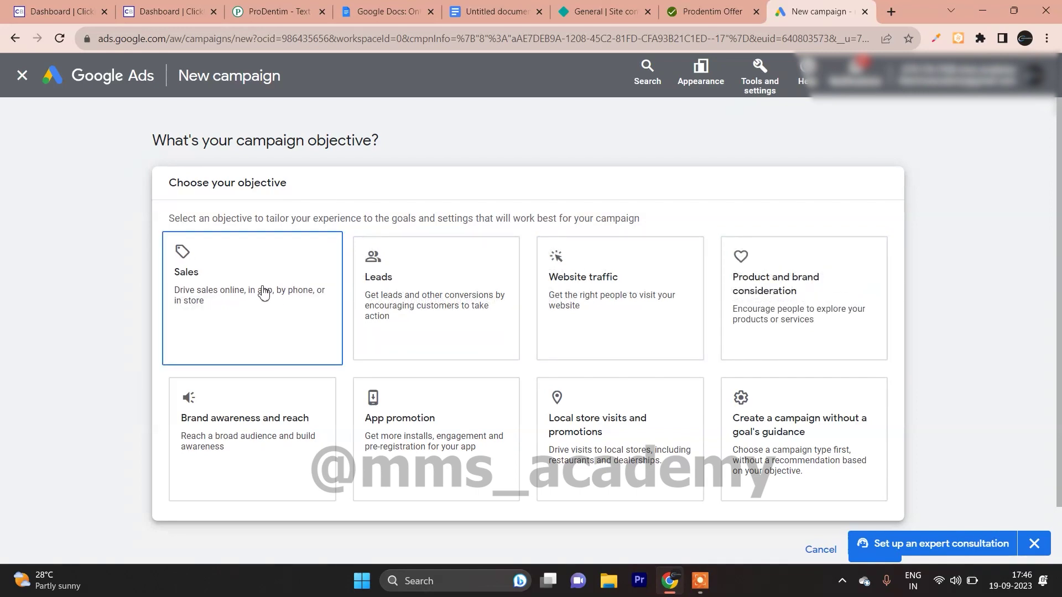
{"action": "left_click", "coordinate": [809, 442]}
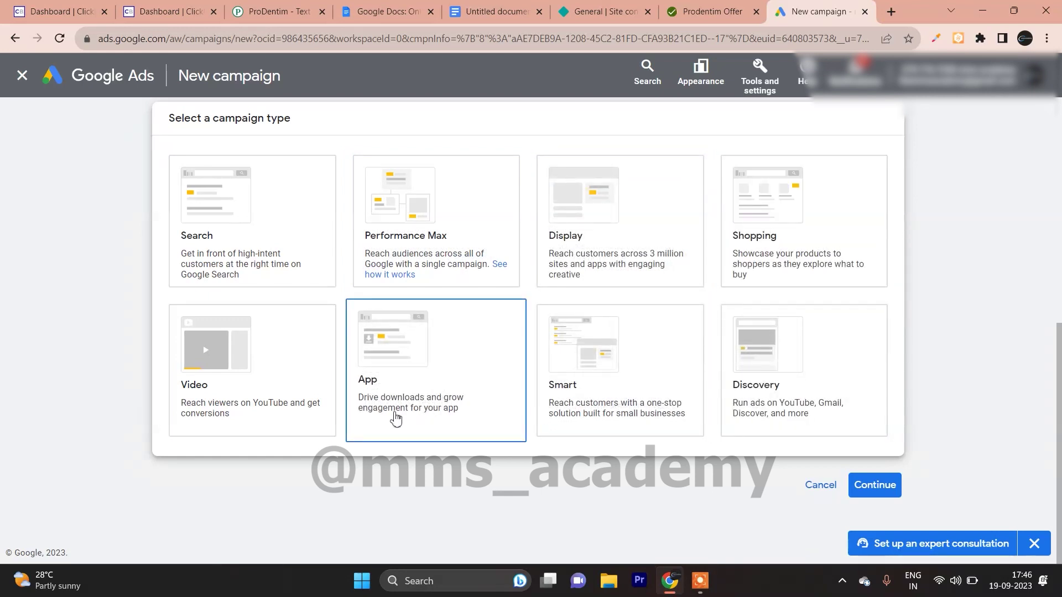
{"action": "left_click", "coordinate": [287, 396]}
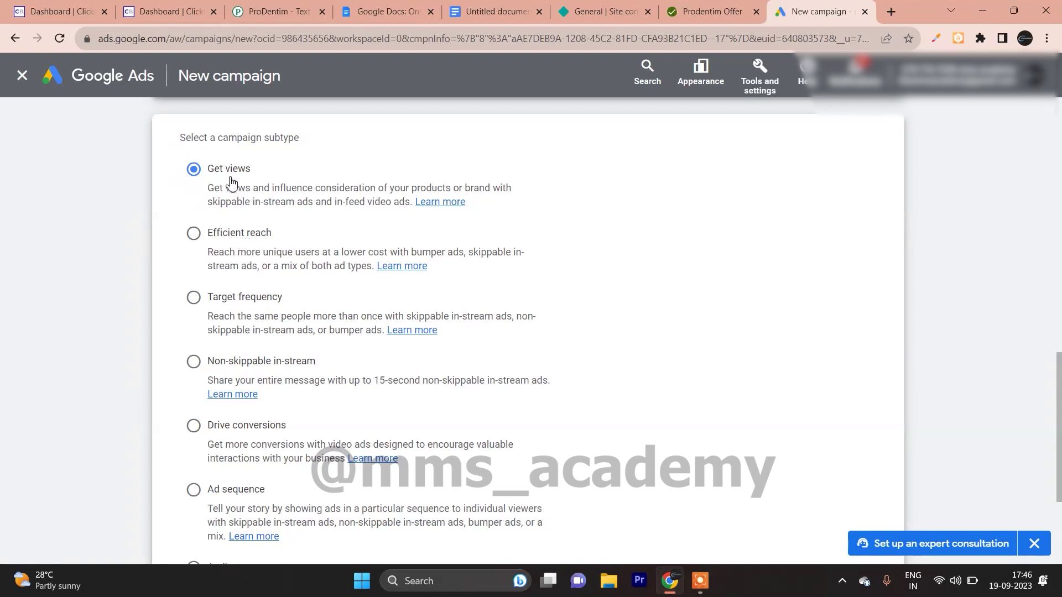
{"action": "scroll", "coordinate": [1055, 419], "scroll_direction": "down", "scroll_amount": 2}
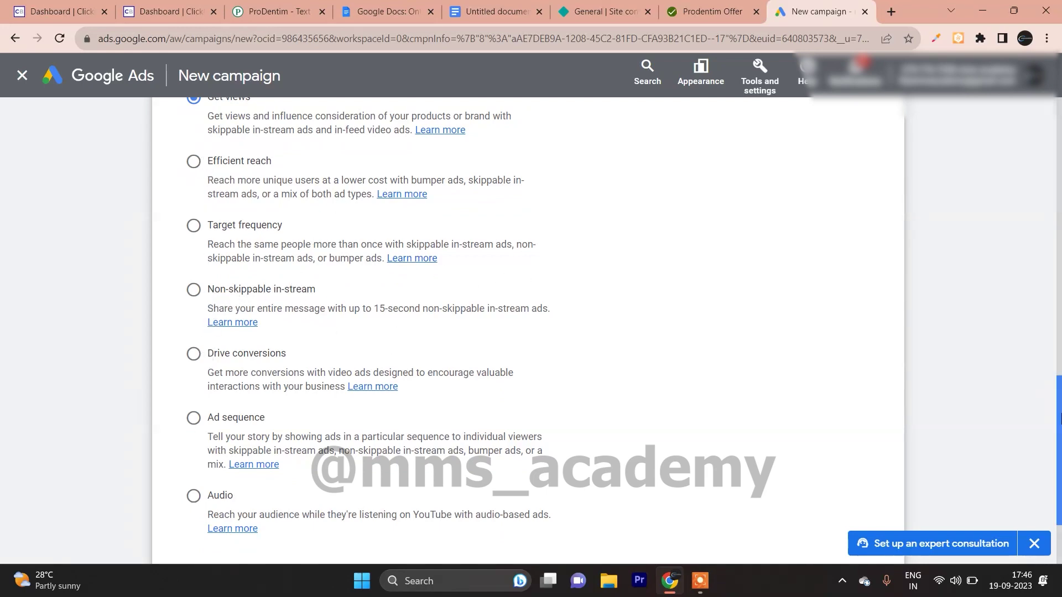
{"action": "scroll", "coordinate": [1059, 418], "scroll_direction": "up", "scroll_amount": 5}
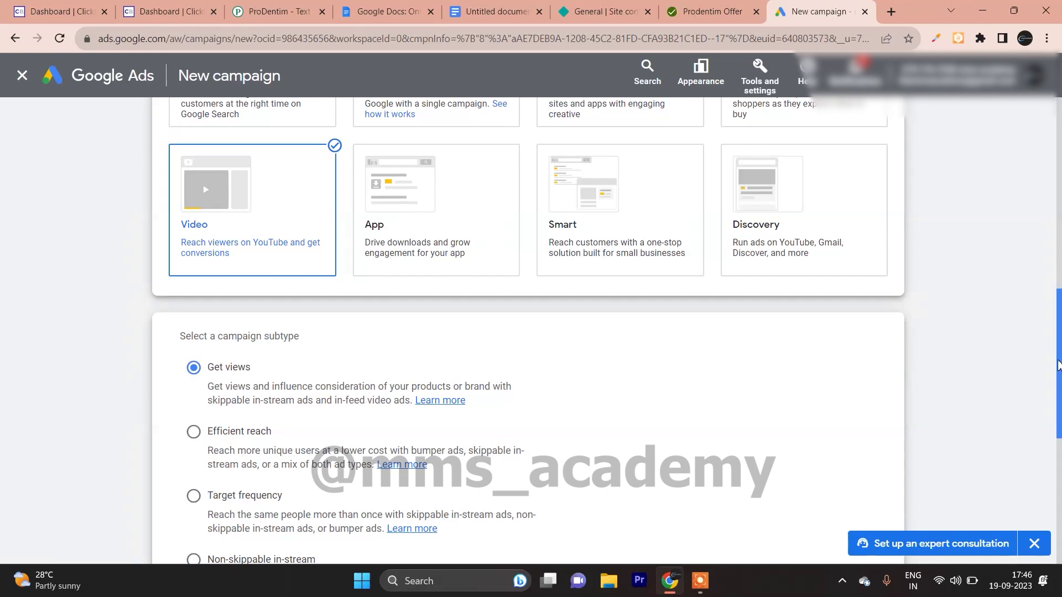
{"action": "scroll", "coordinate": [1058, 365], "scroll_direction": "down", "scroll_amount": 7}
{"action": "left_click", "coordinate": [888, 487]}
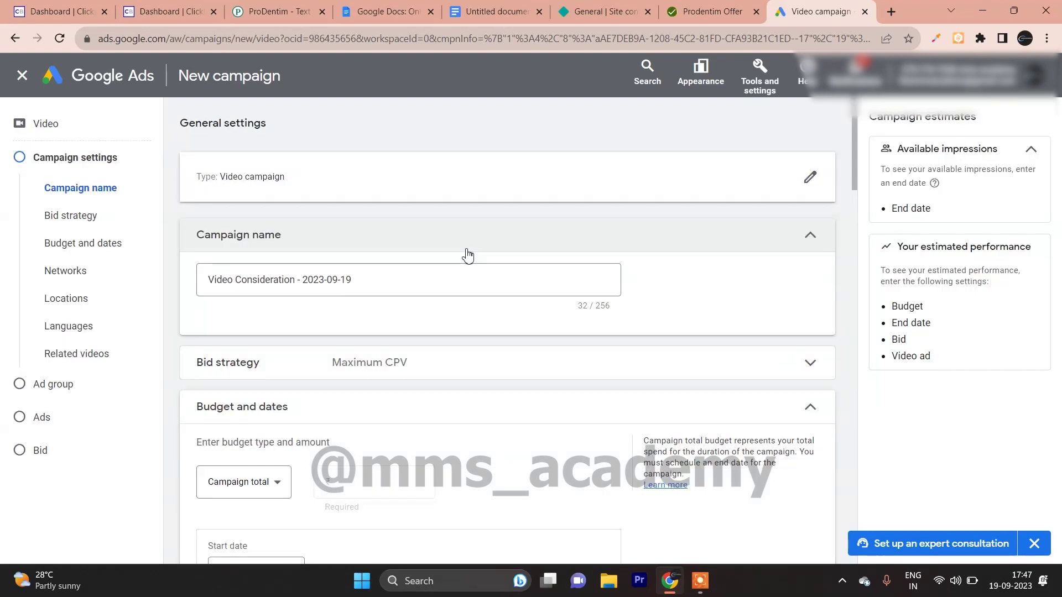
Replace the campaign name with "prodentim camp 001"
{"action": "left_click", "coordinate": [356, 279]}
{"action": "left_click_drag", "start_coordinate": [356, 279], "coordinate": [191, 275]}
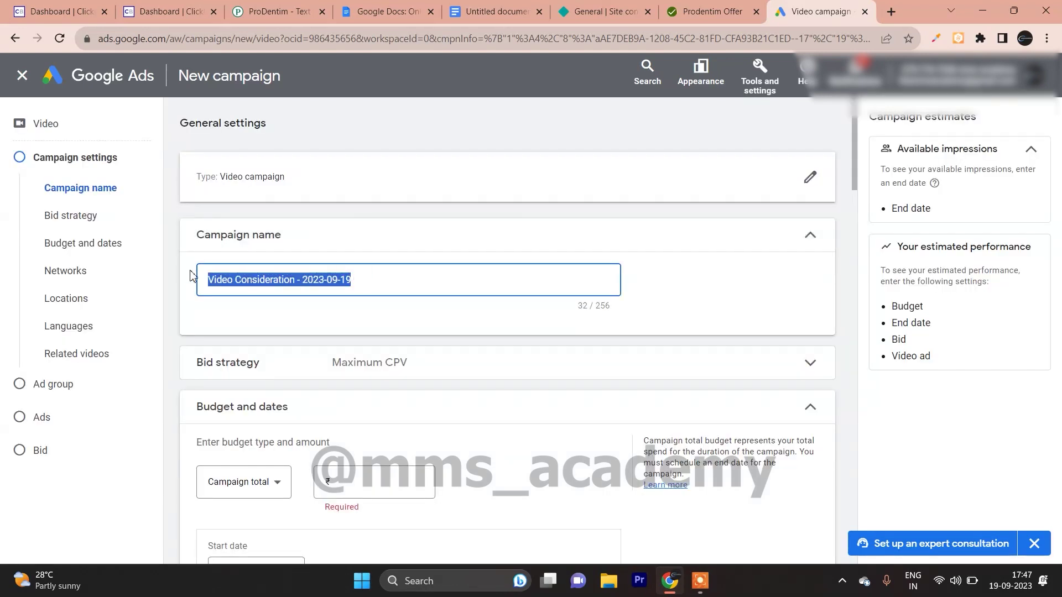
{"action": "type", "text": "prode"}
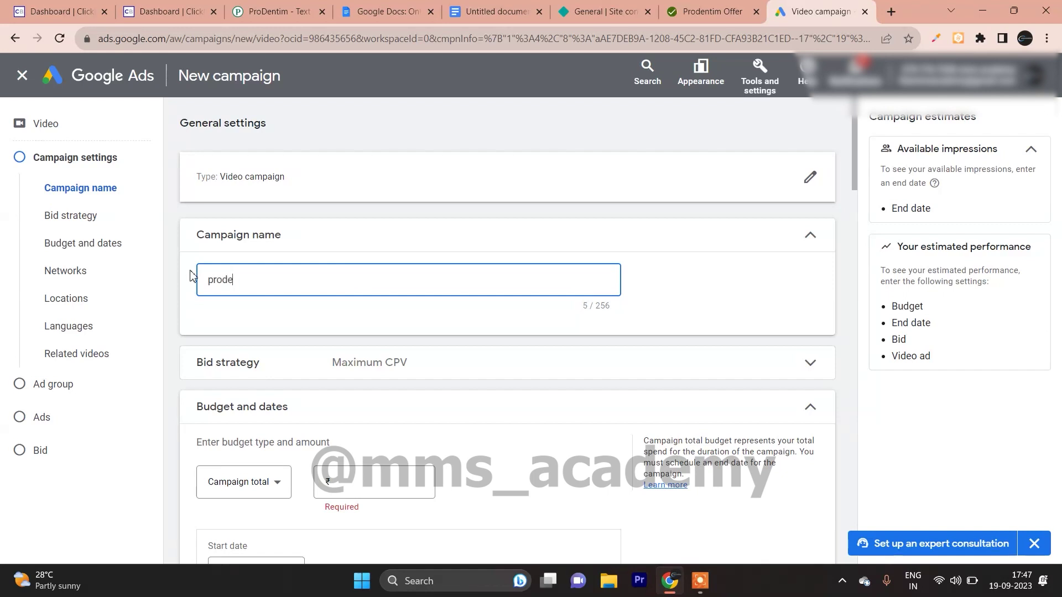
{"action": "type", "text": "ntim camp 001"}
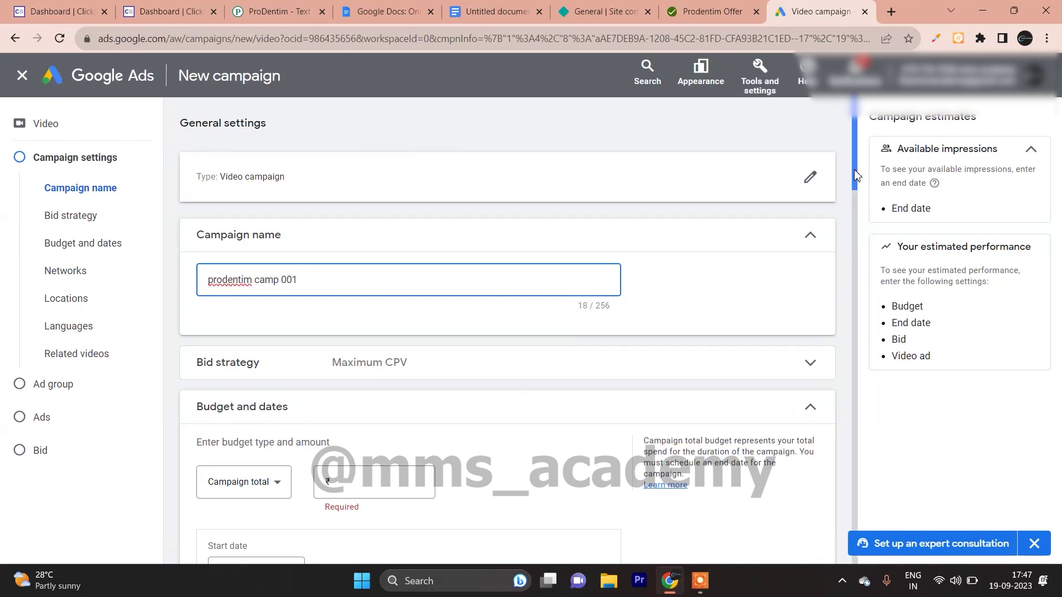
Change the campaign budget type to Daily and set the amount to ₹2,000
{"action": "scroll", "coordinate": [853, 169], "scroll_direction": "down", "scroll_amount": 3}
{"action": "left_click", "coordinate": [329, 184]}
{"action": "left_click", "coordinate": [338, 182]}
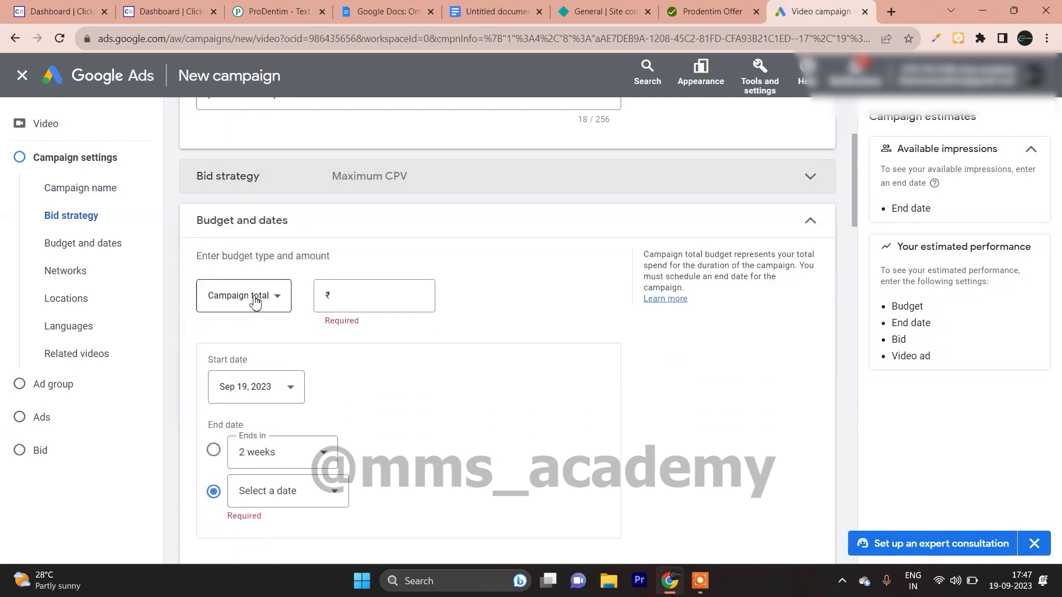
{"action": "left_click", "coordinate": [255, 302]}
{"action": "left_click", "coordinate": [243, 308]}
{"action": "left_click", "coordinate": [384, 298]}
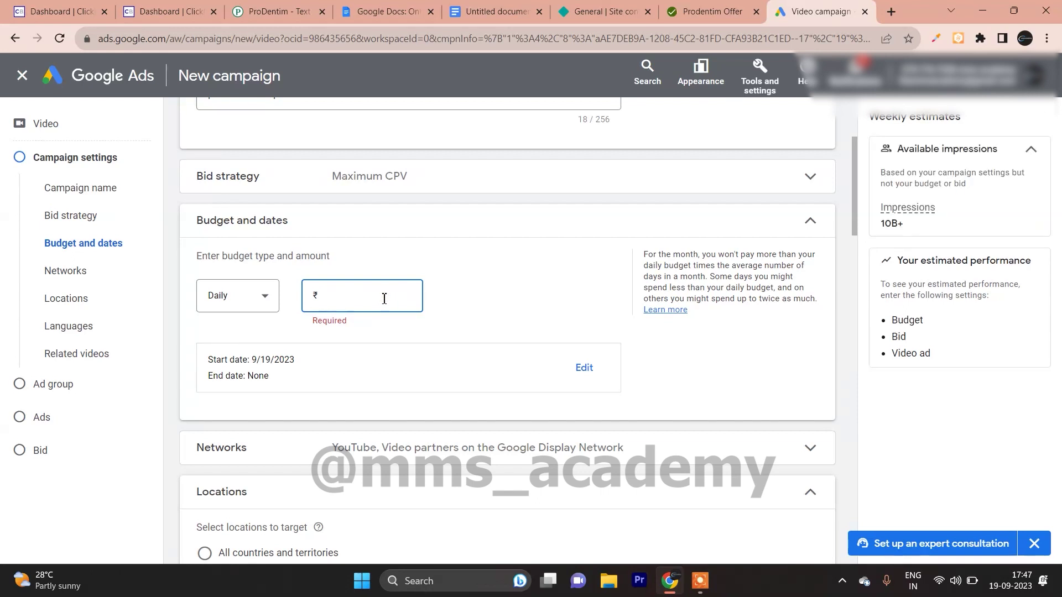
{"action": "type", "text": "20"}
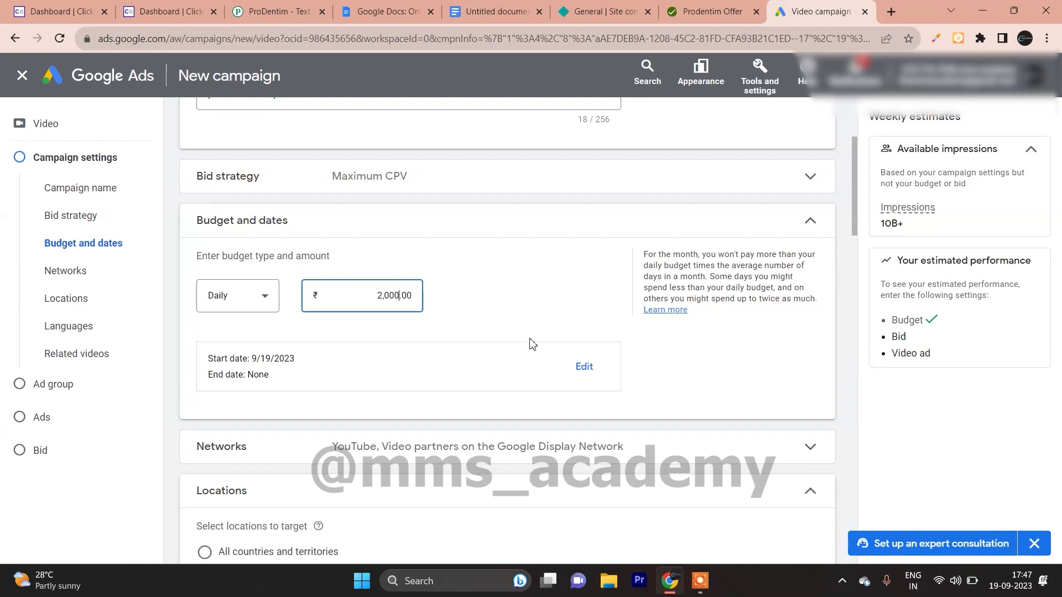
Edit the campaign dates and set the end date to Sep 21, 2023
{"action": "left_click", "coordinate": [585, 368]}
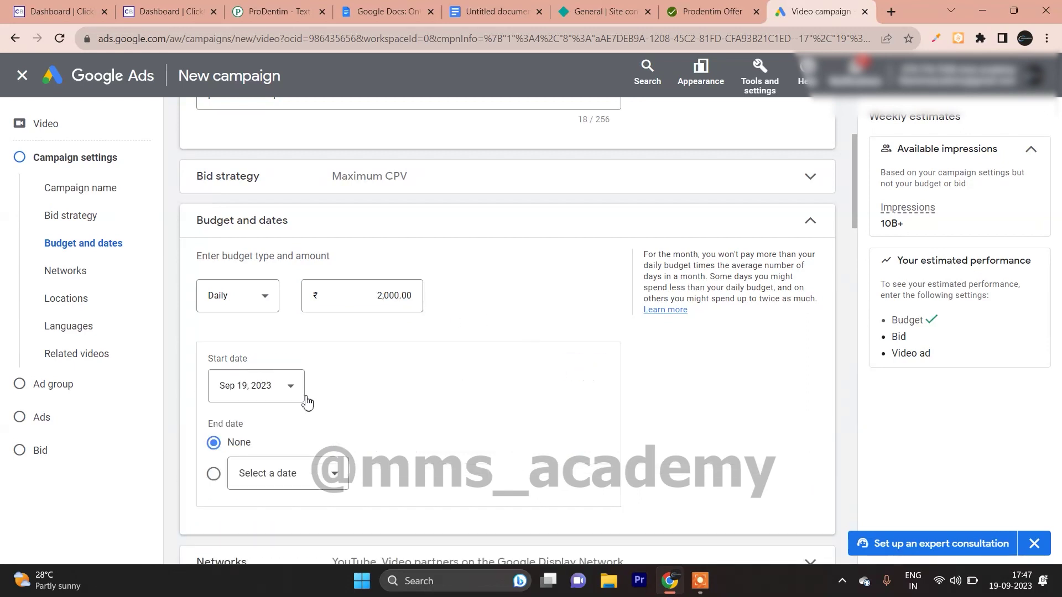
{"action": "left_click", "coordinate": [245, 383]}
{"action": "left_click", "coordinate": [269, 316]}
{"action": "left_click", "coordinate": [332, 471]}
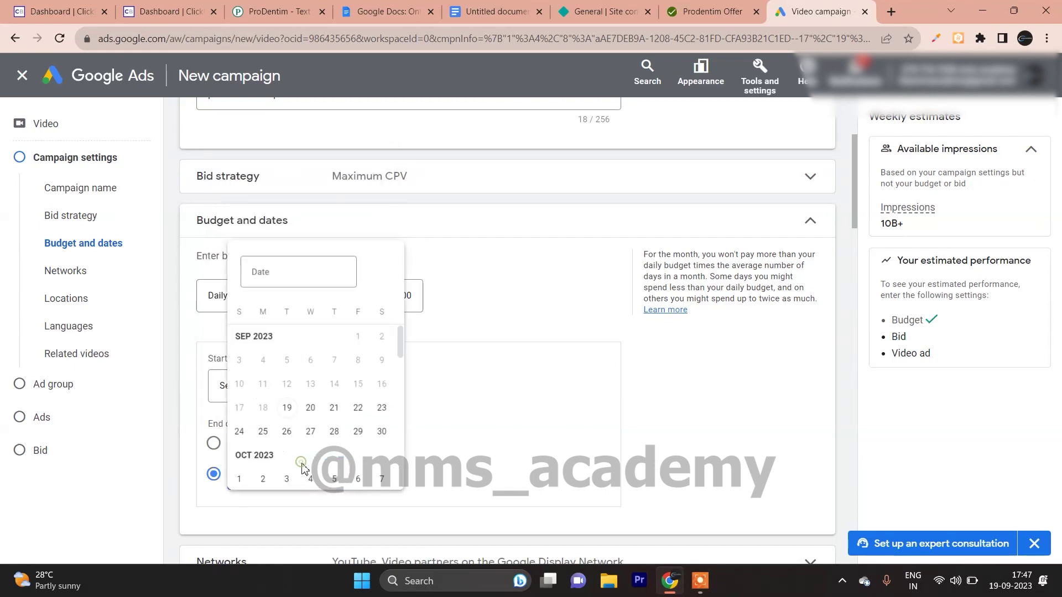
{"action": "left_click", "coordinate": [501, 392]}
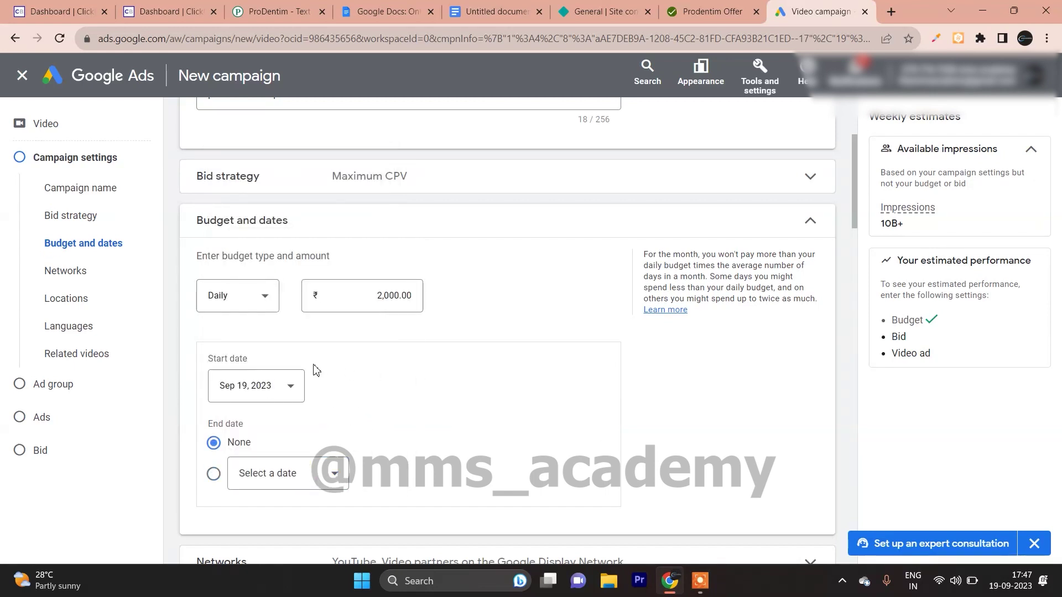
{"action": "left_click", "coordinate": [278, 473]}
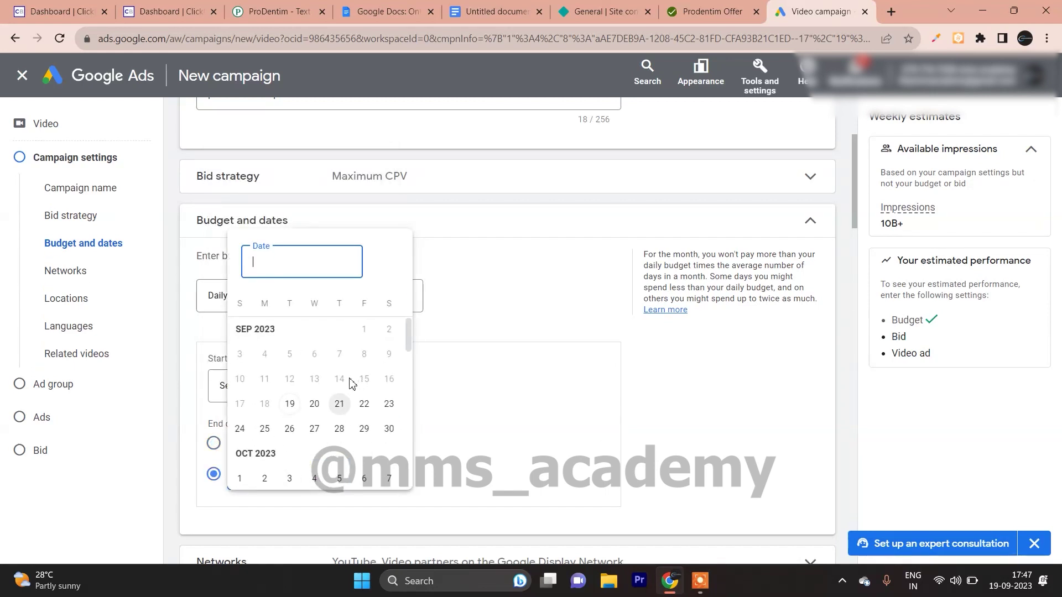
{"action": "left_click", "coordinate": [336, 407]}
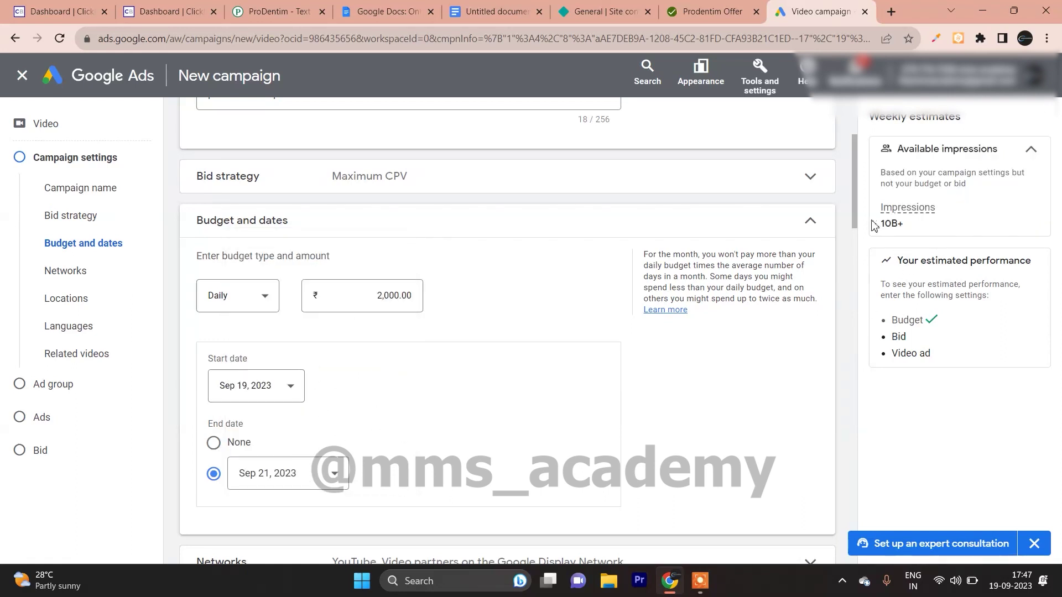
Exclude video partners on the Google Display Network from the campaign's networks
{"action": "left_click_drag", "start_coordinate": [859, 224], "coordinate": [846, 248]}
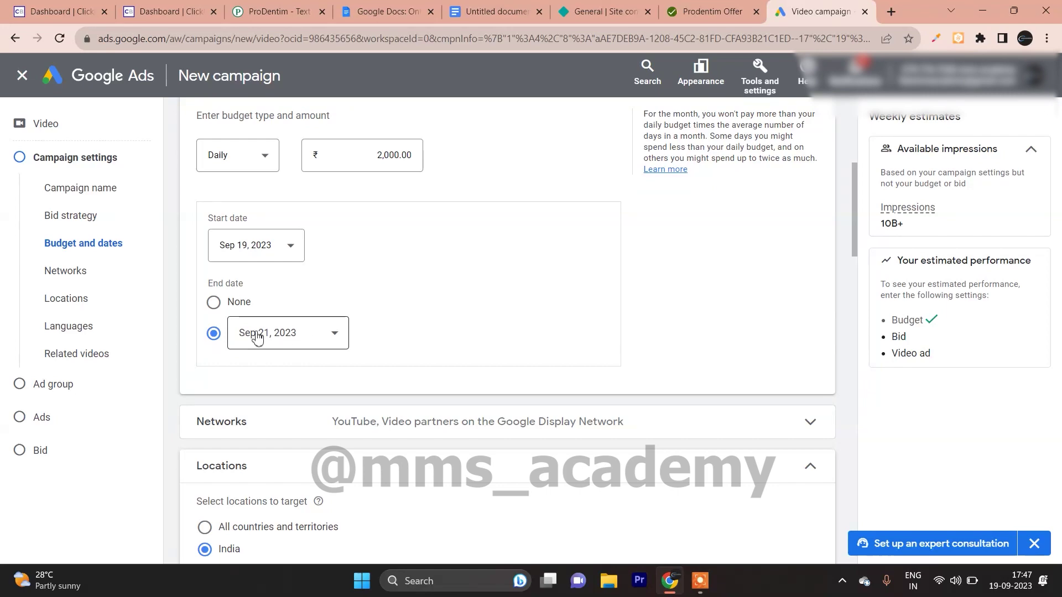
{"action": "left_click_drag", "start_coordinate": [850, 245], "coordinate": [850, 252]}
{"action": "scroll", "coordinate": [427, 230], "scroll_direction": "down", "scroll_amount": 3}
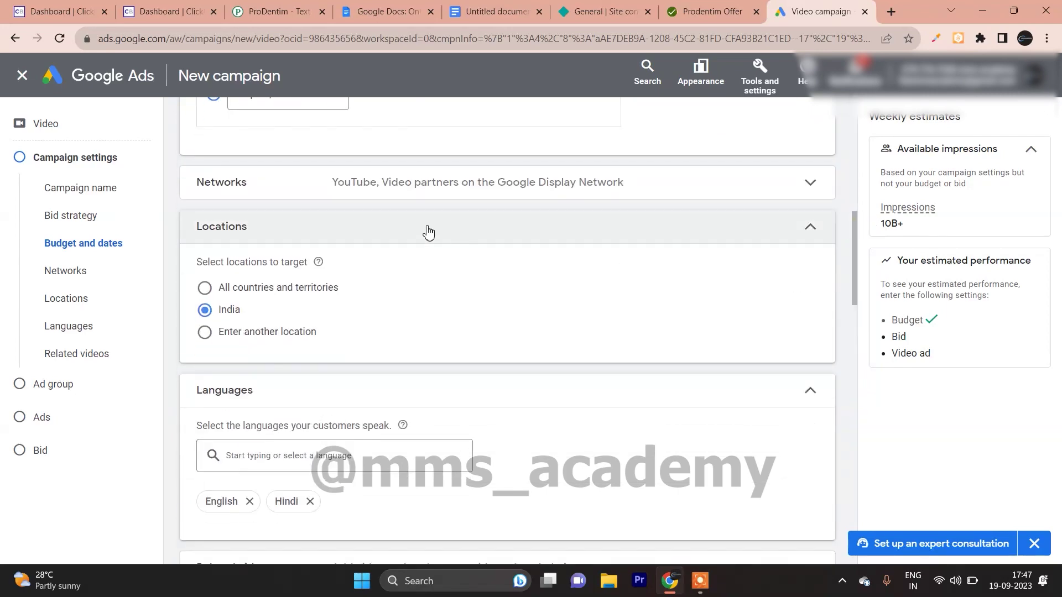
{"action": "left_click", "coordinate": [393, 194]}
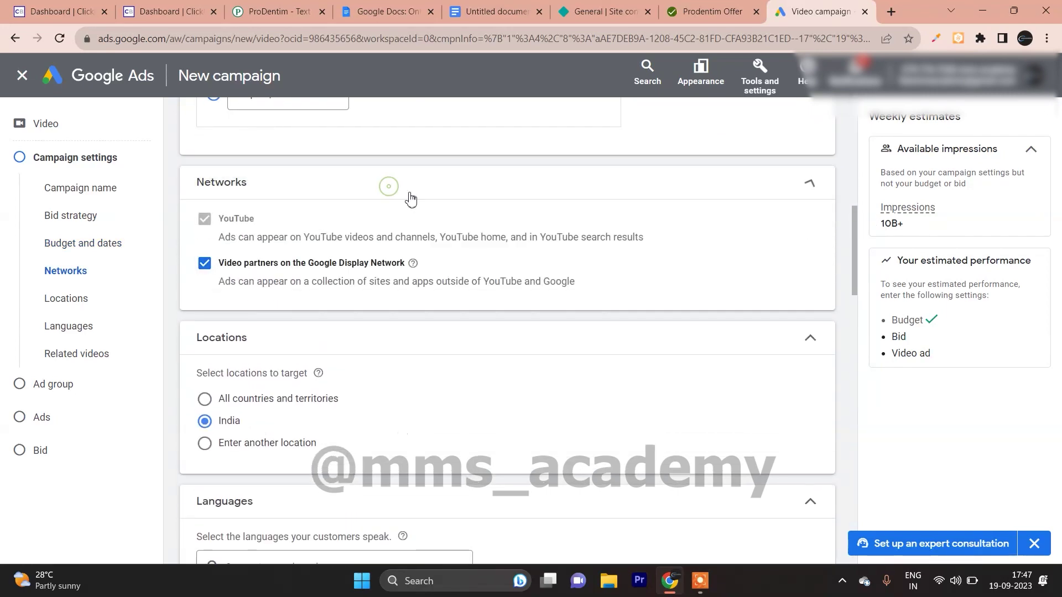
{"action": "left_click", "coordinate": [202, 265]}
{"action": "left_click_drag", "start_coordinate": [857, 255], "coordinate": [846, 298]}
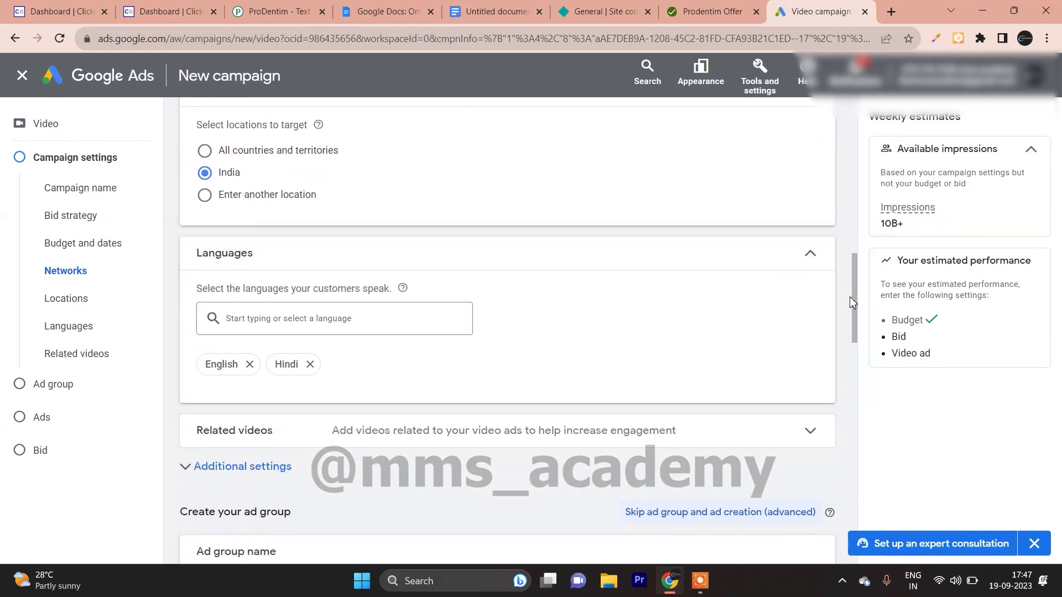
Switch location targeting to custom locations and target the countries United States, Canada and United Kingdom
{"action": "left_click_drag", "start_coordinate": [851, 301], "coordinate": [849, 263]}
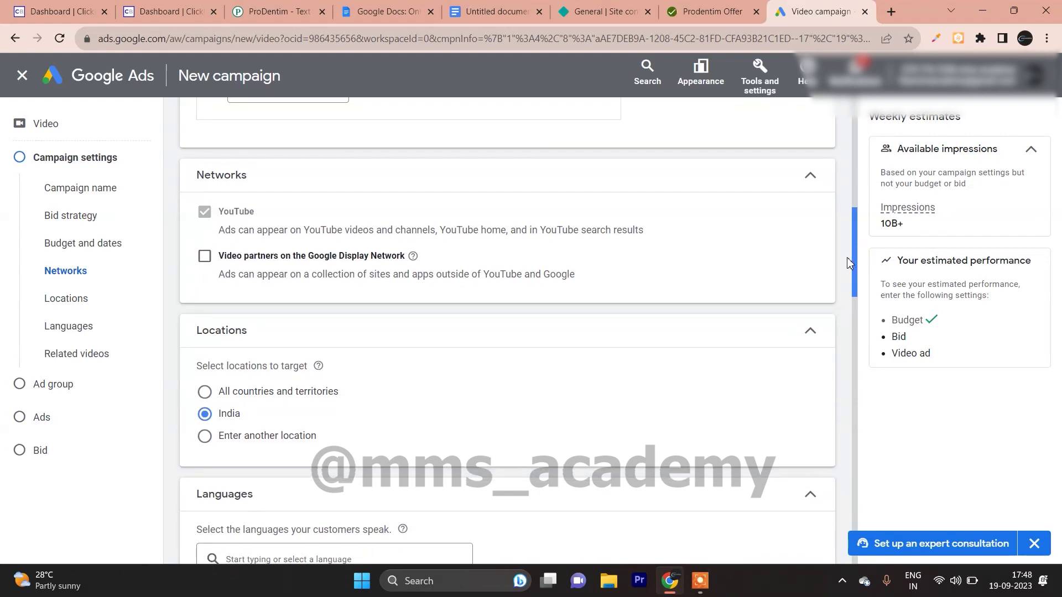
{"action": "left_click_drag", "start_coordinate": [848, 258], "coordinate": [849, 289]}
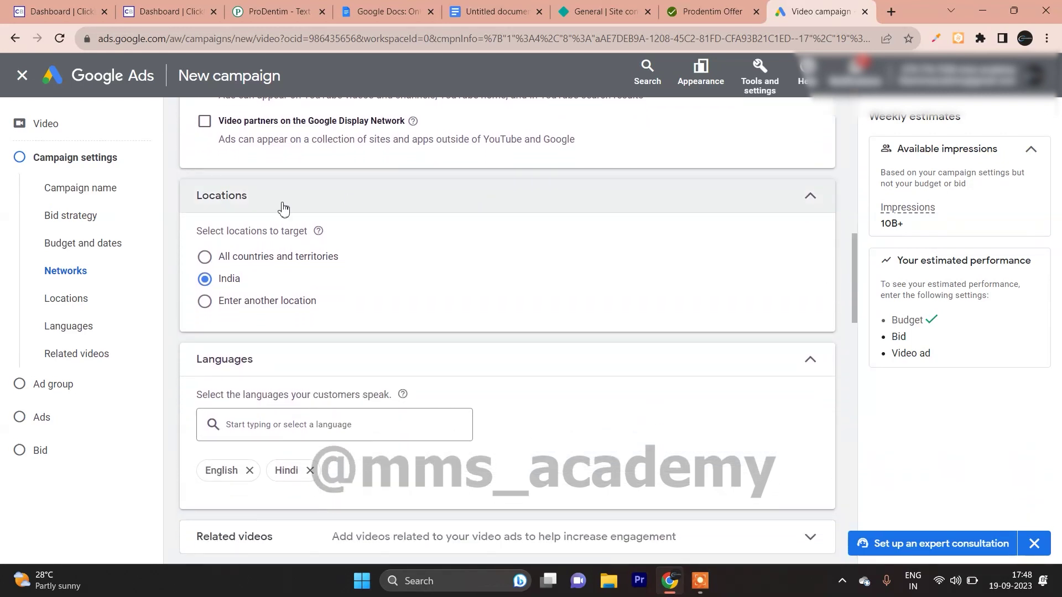
{"action": "left_click", "coordinate": [205, 301]}
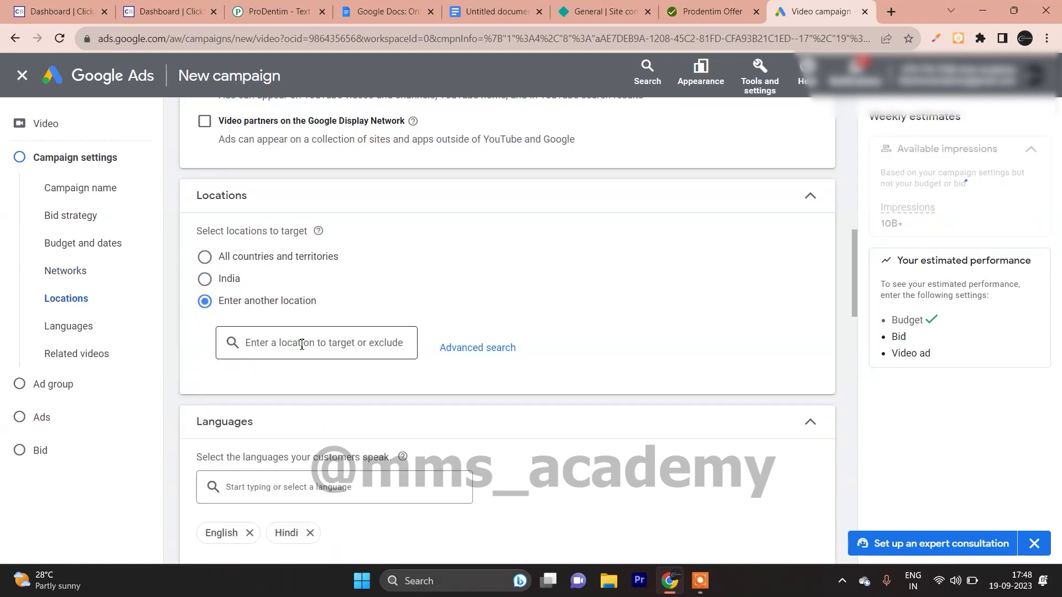
{"action": "type", "text": "united"}
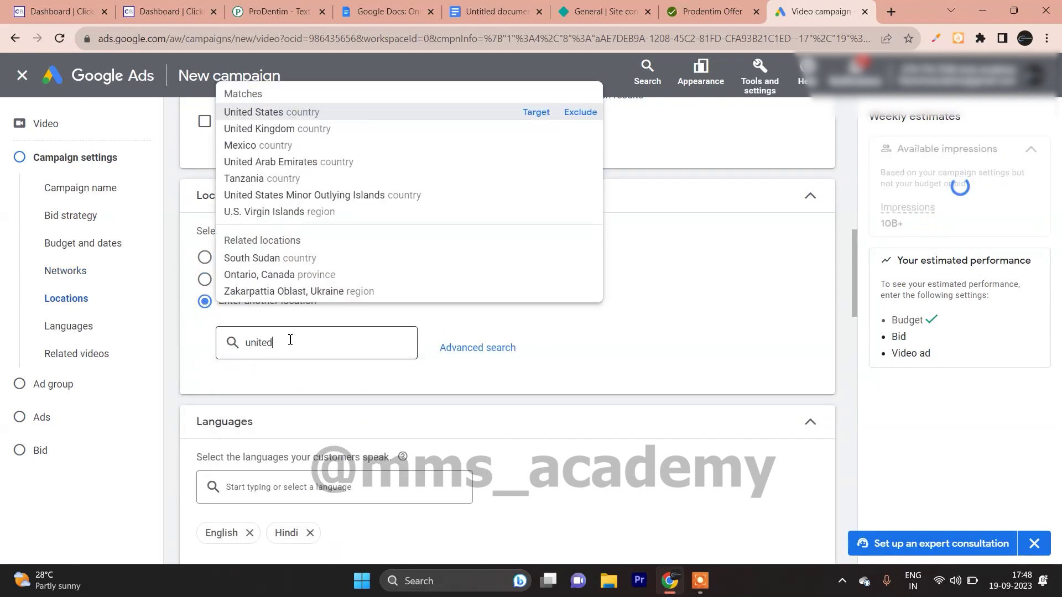
{"action": "left_click", "coordinate": [528, 113]}
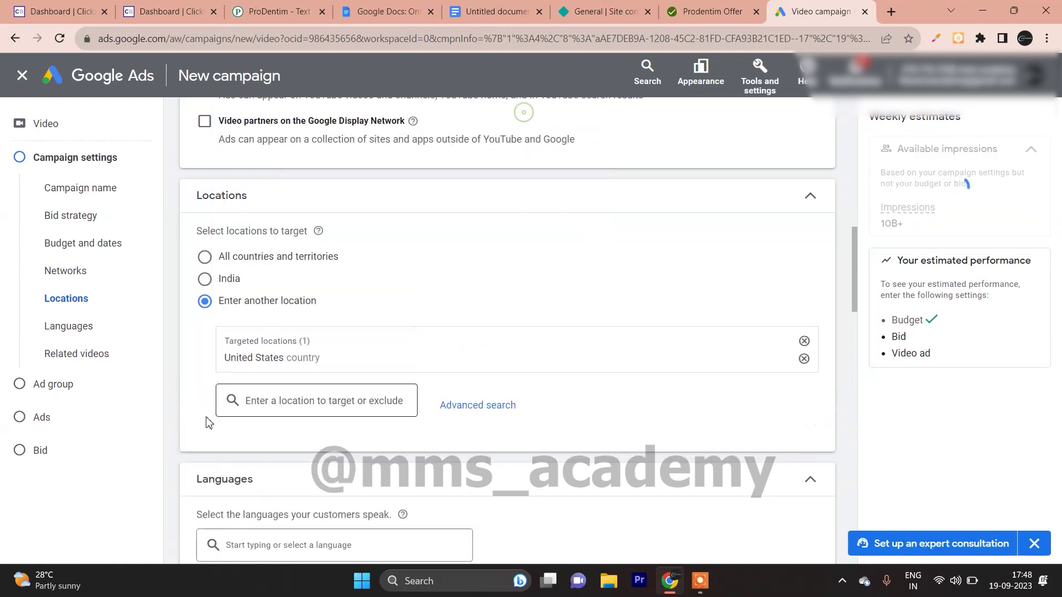
{"action": "left_click", "coordinate": [298, 402]}
{"action": "type", "text": "canada"}
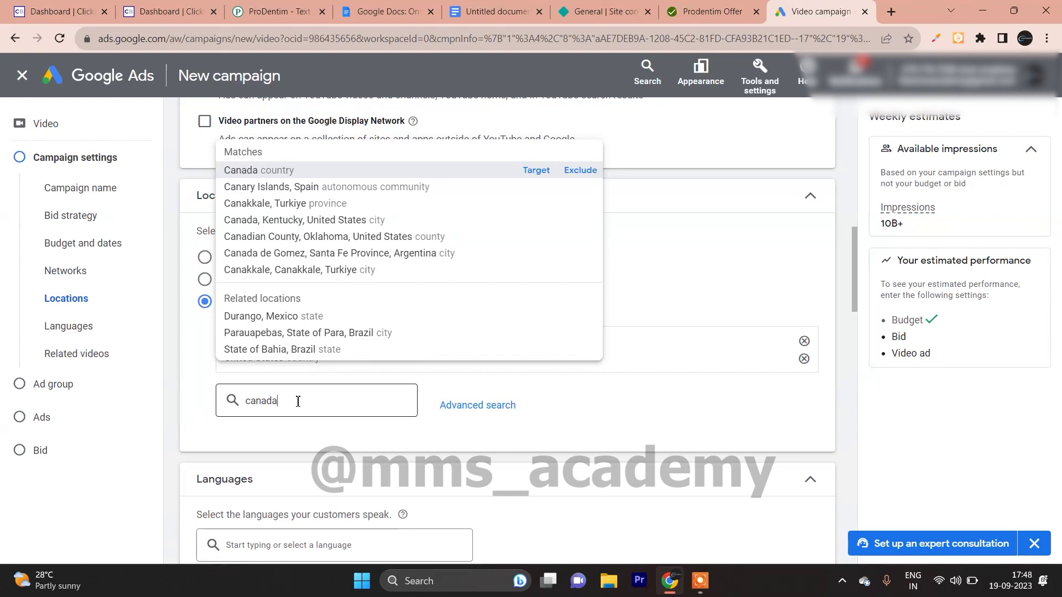
{"action": "left_click", "coordinate": [547, 170]}
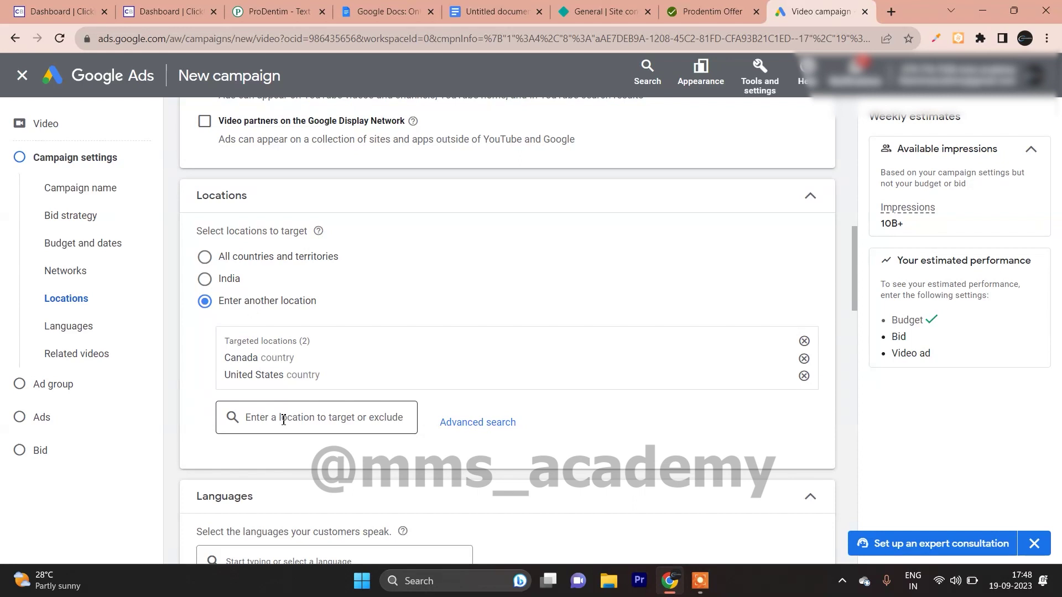
{"action": "type", "text": "uk"}
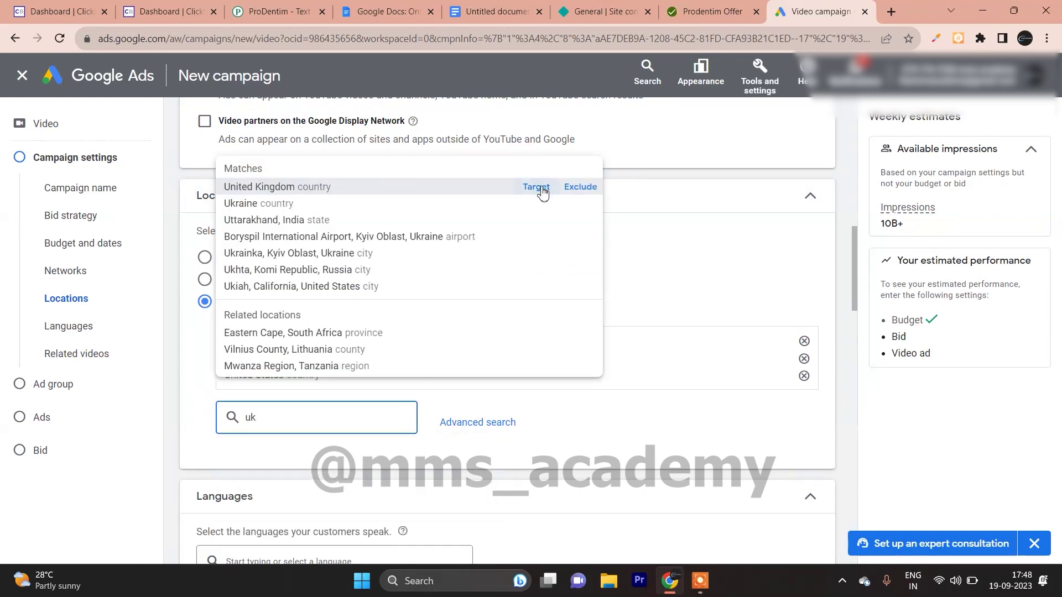
{"action": "left_click", "coordinate": [536, 186]}
Remove Hindi from the campaign languages and expand the additional campaign settings
{"action": "left_click_drag", "start_coordinate": [858, 299], "coordinate": [855, 364]}
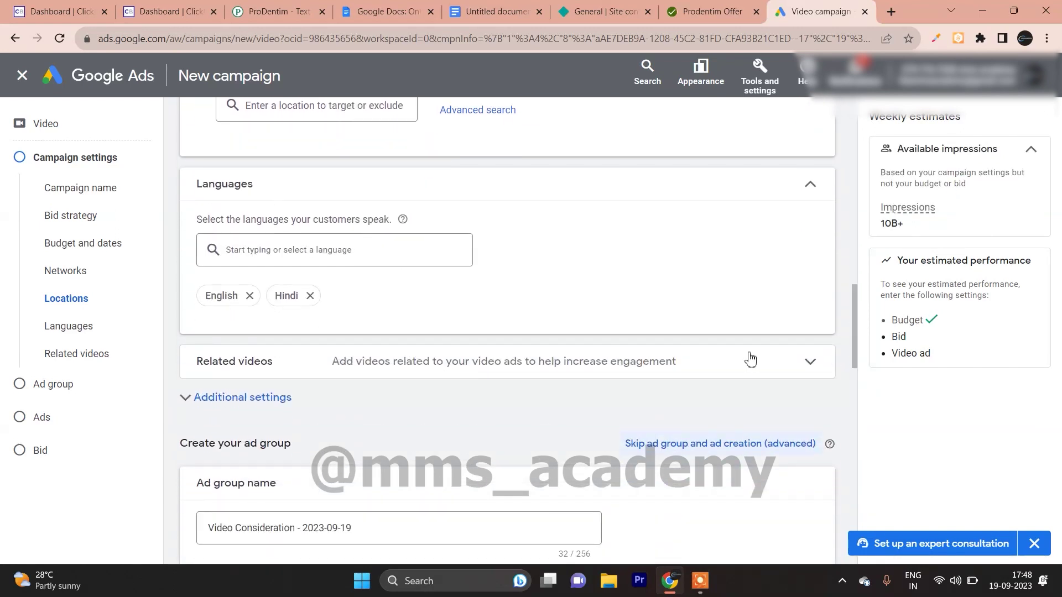
{"action": "left_click", "coordinate": [310, 295]}
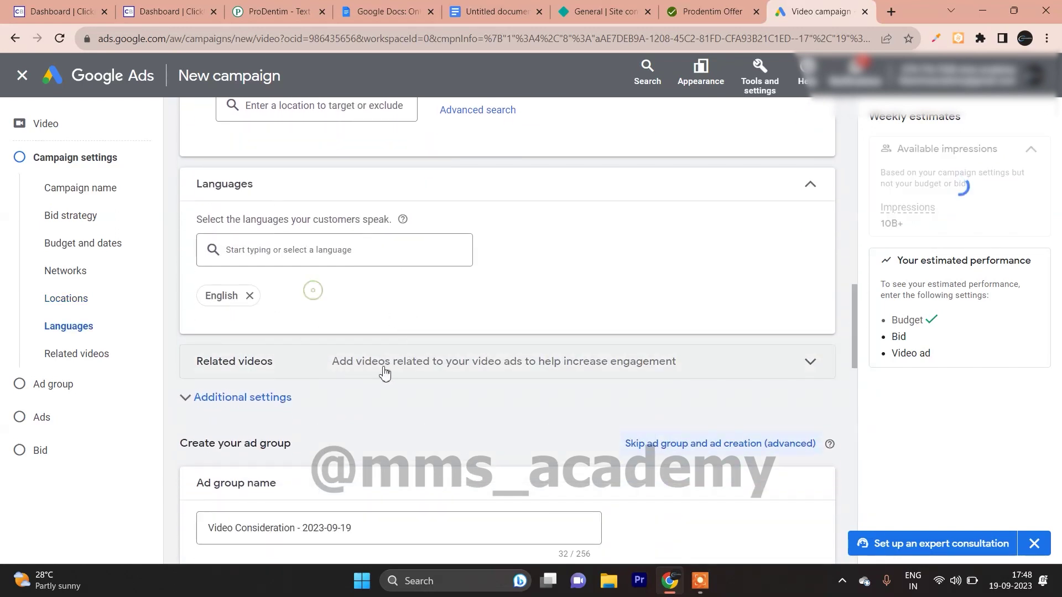
{"action": "left_click", "coordinate": [283, 414]}
{"action": "left_click_drag", "start_coordinate": [856, 316], "coordinate": [852, 366]}
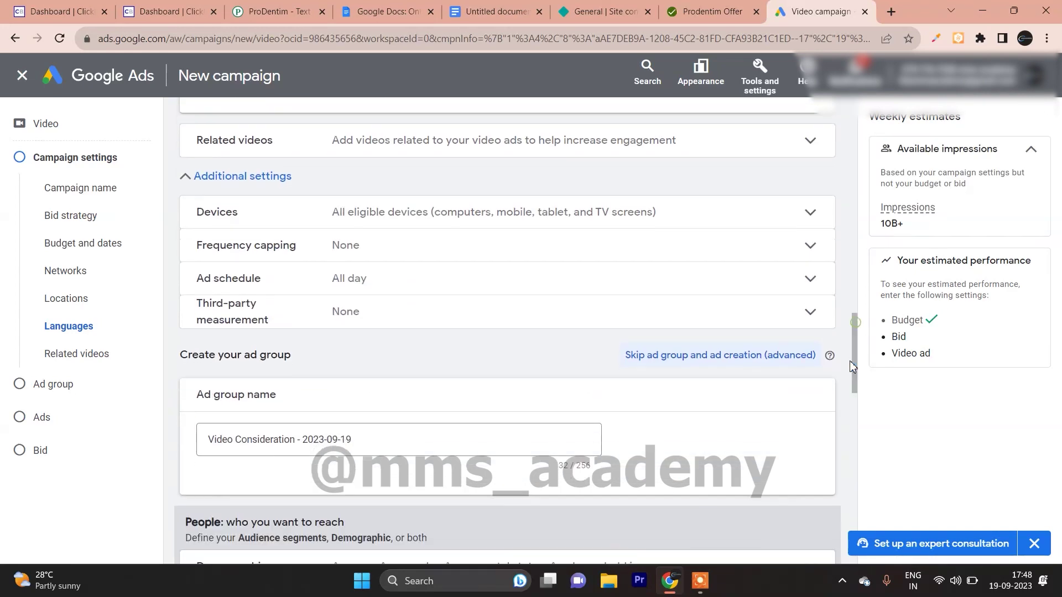
Set specific device targeting for the campaign, keeping computers and mobile phones and excluding tablets and TV screens
{"action": "left_click", "coordinate": [441, 209]}
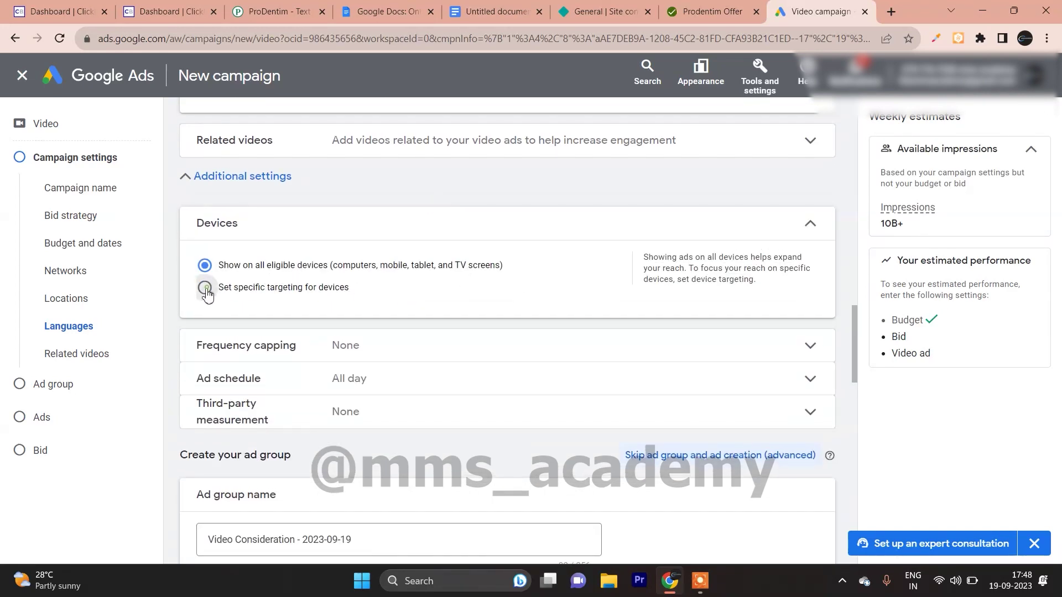
{"action": "left_click", "coordinate": [206, 290]}
{"action": "left_click", "coordinate": [232, 361]}
{"action": "left_click", "coordinate": [232, 389]}
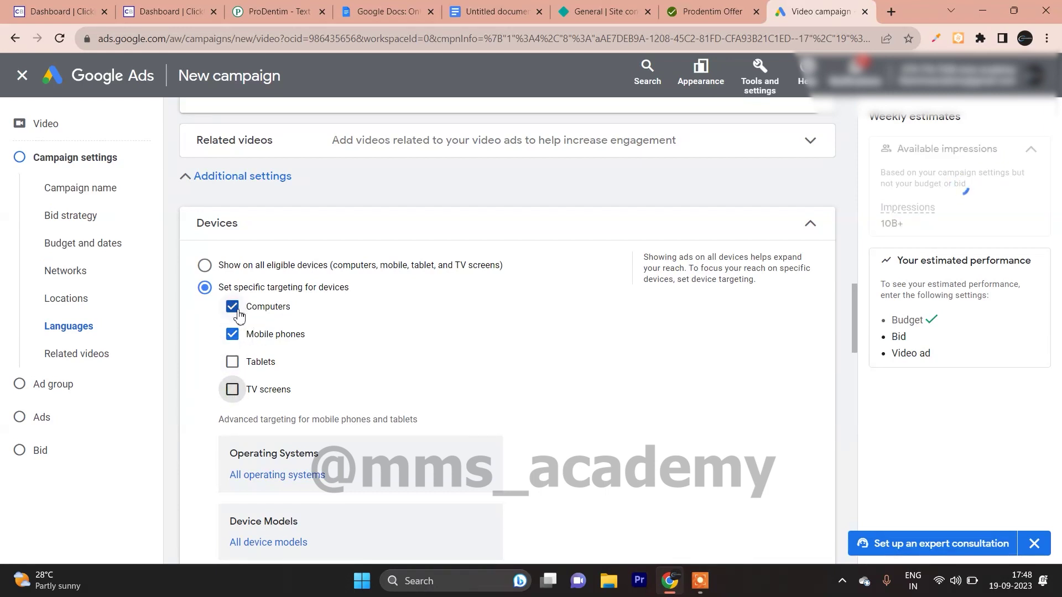
Cap the campaign's impression frequency at 3 per day
{"action": "scroll", "coordinate": [850, 354], "scroll_direction": "down", "scroll_amount": 5}
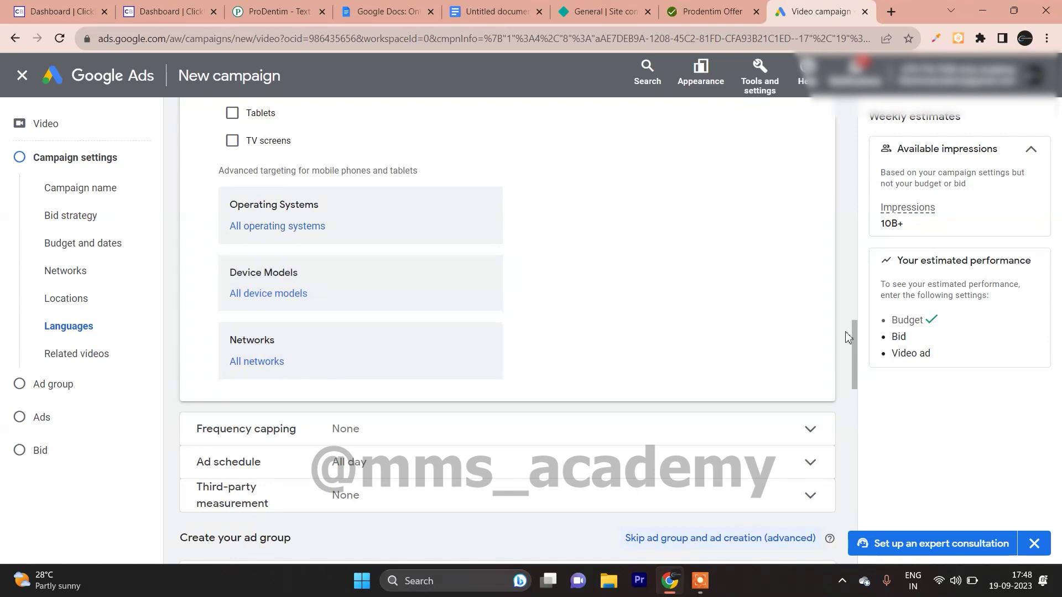
{"action": "scroll", "coordinate": [853, 340], "scroll_direction": "down", "scroll_amount": 3}
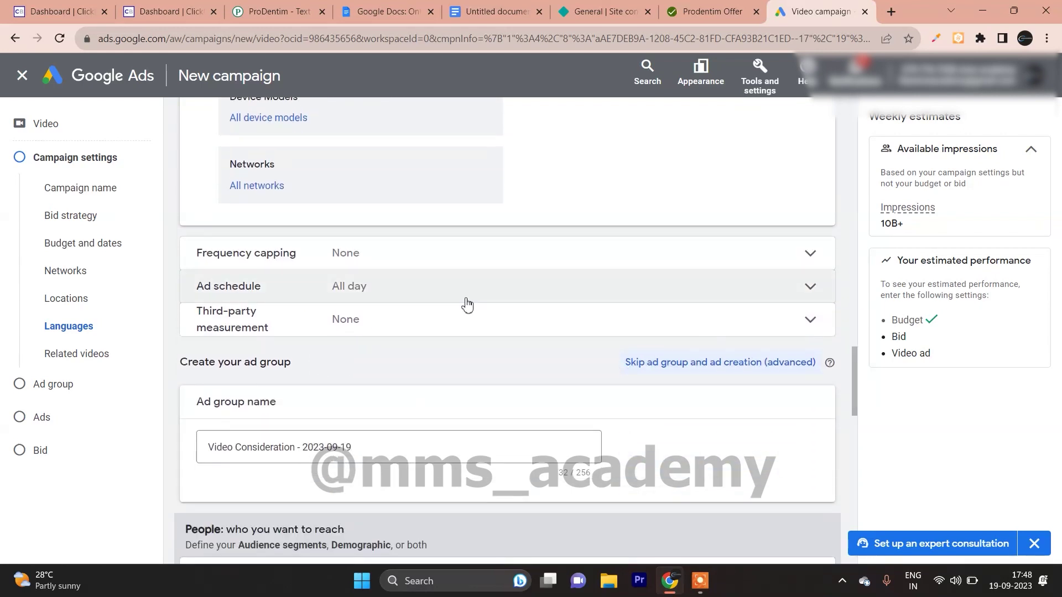
{"action": "left_click", "coordinate": [308, 254]}
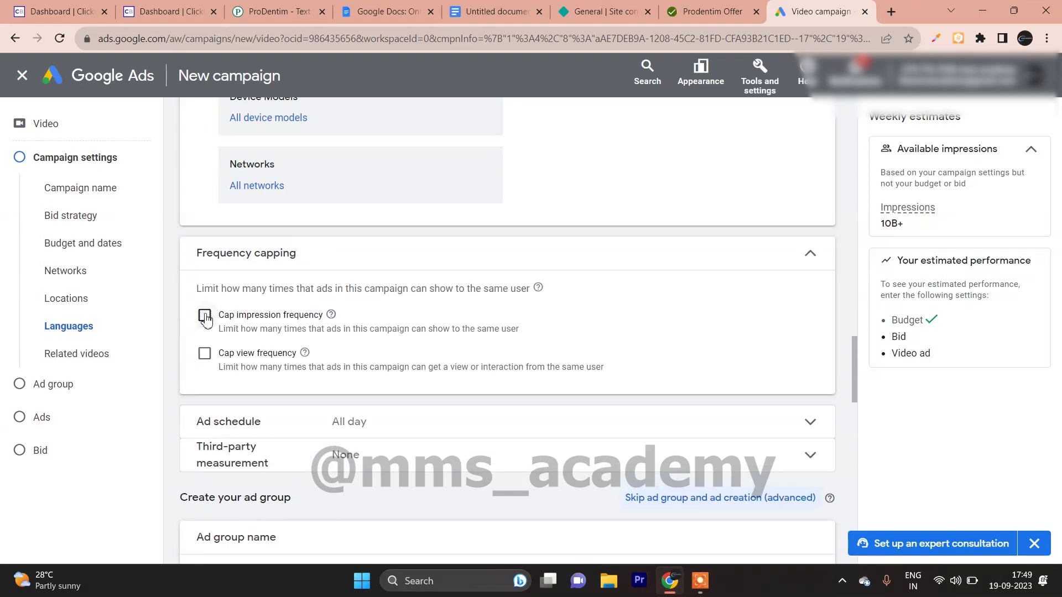
{"action": "left_click", "coordinate": [205, 316]}
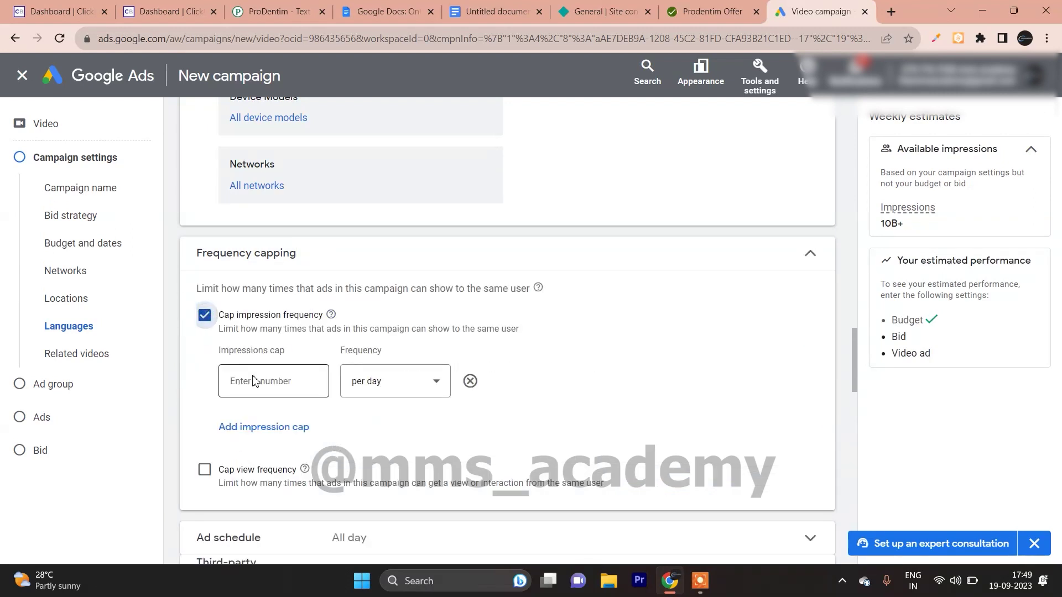
{"action": "left_click", "coordinate": [274, 391]}
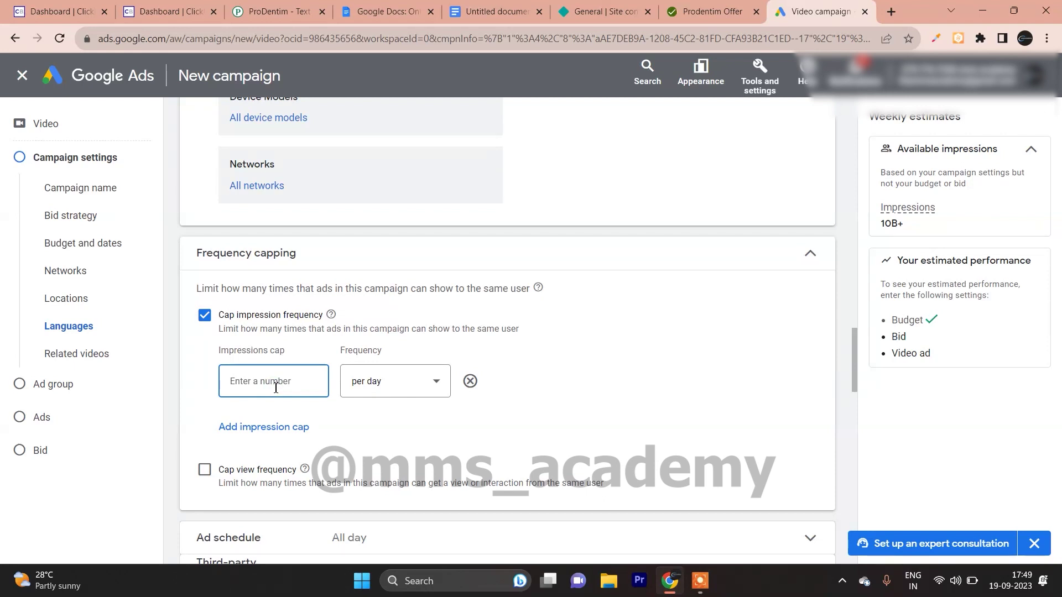
{"action": "type", "text": "3"}
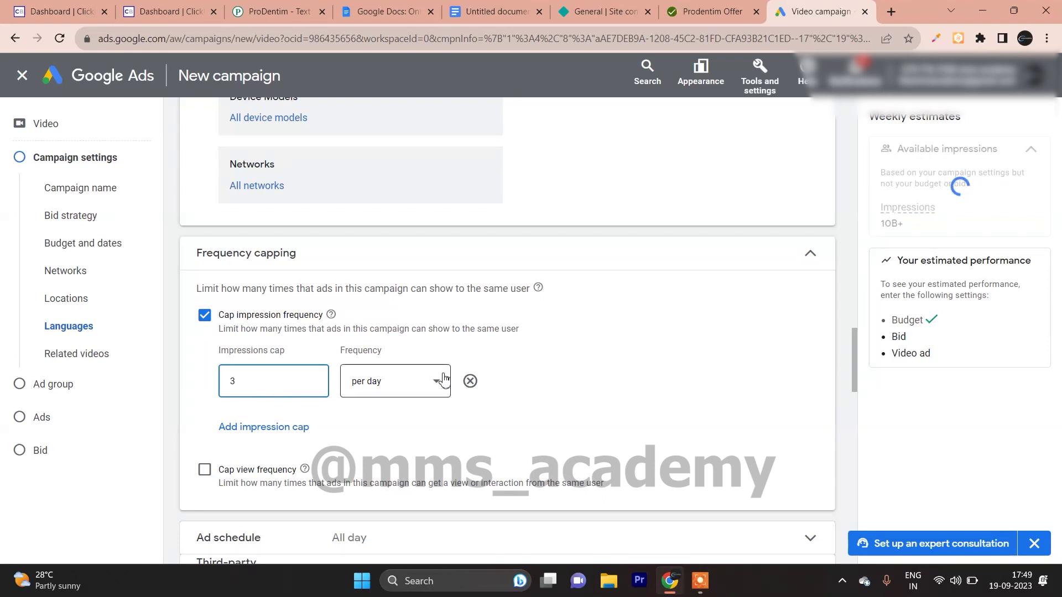
Cap the campaign's view frequency at 2 per day
{"action": "scroll", "coordinate": [853, 363], "scroll_direction": "down", "scroll_amount": 3}
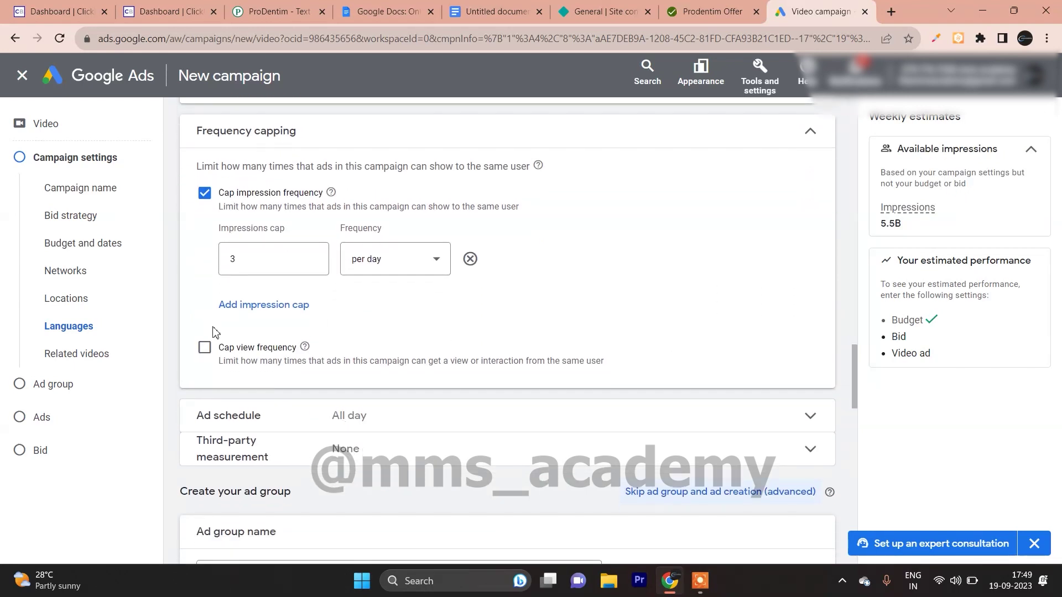
{"action": "left_click", "coordinate": [205, 348]}
{"action": "left_click", "coordinate": [278, 411]}
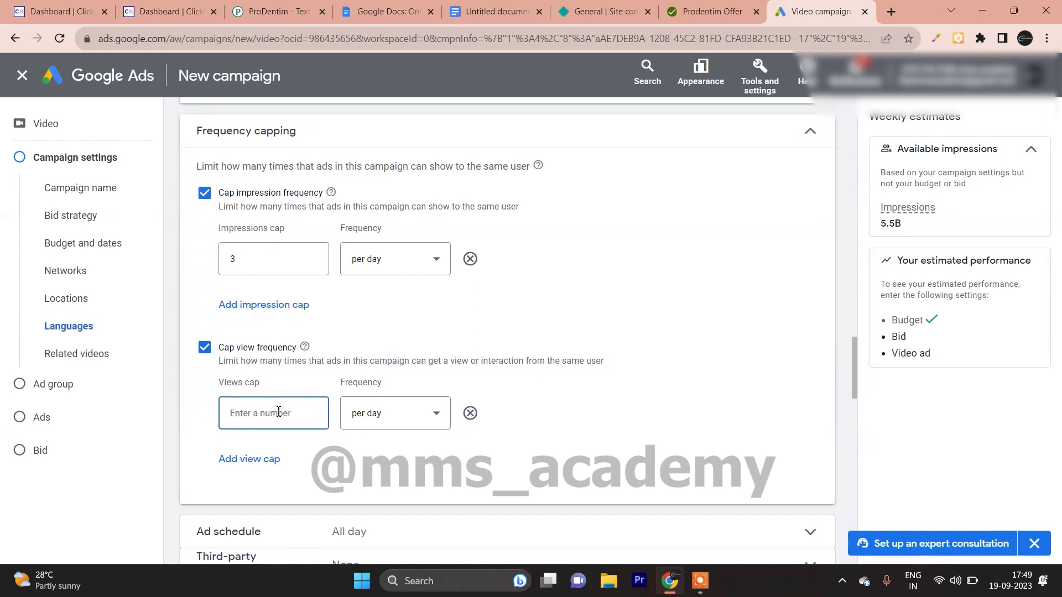
{"action": "type", "text": "2"}
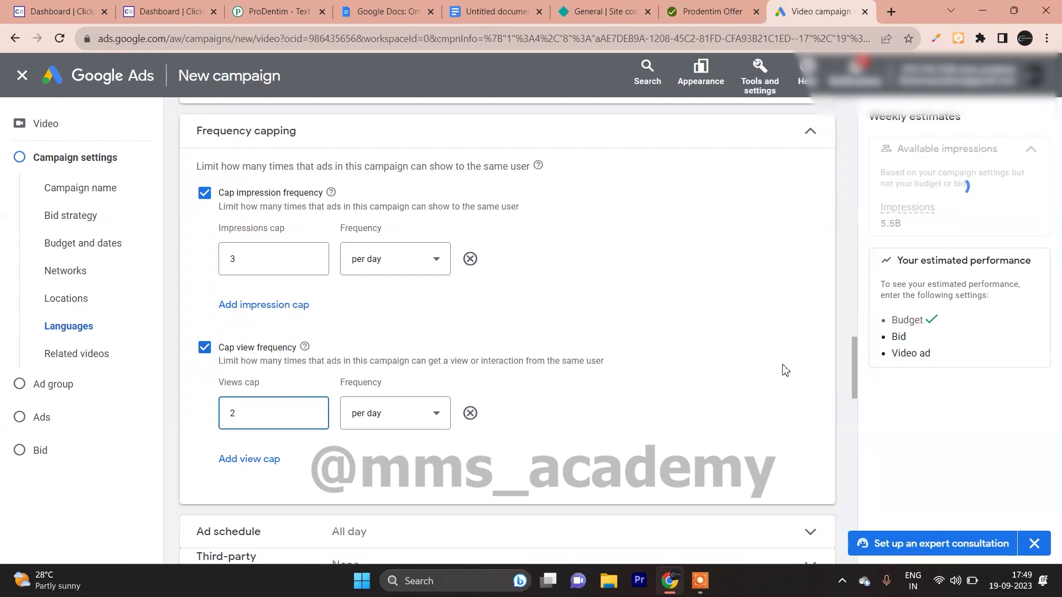
Review the campaign's ad schedule settings
{"action": "scroll", "coordinate": [852, 376], "scroll_direction": "down", "scroll_amount": 6}
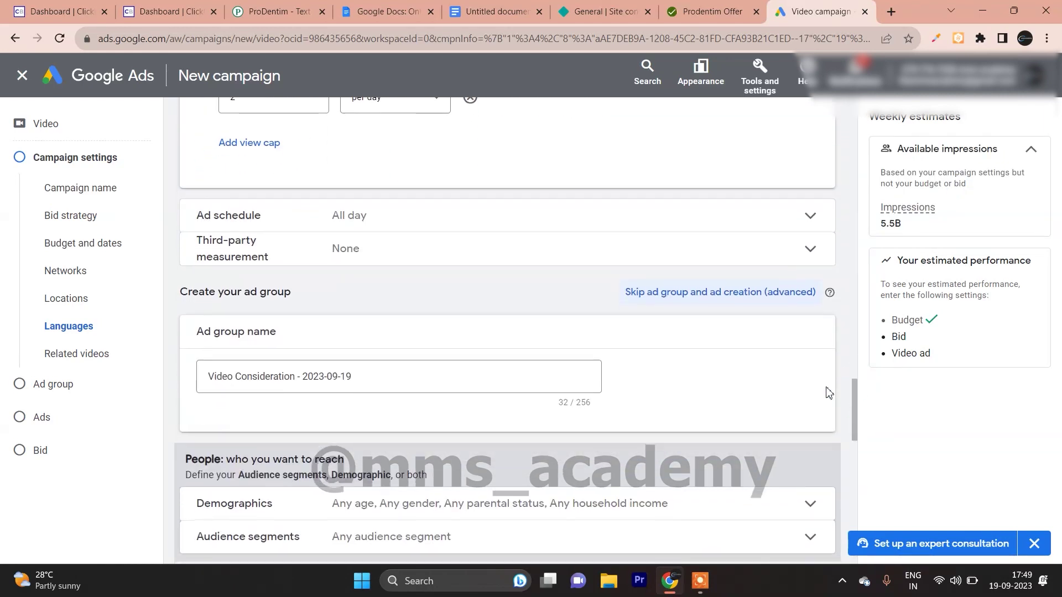
{"action": "left_click", "coordinate": [355, 216]}
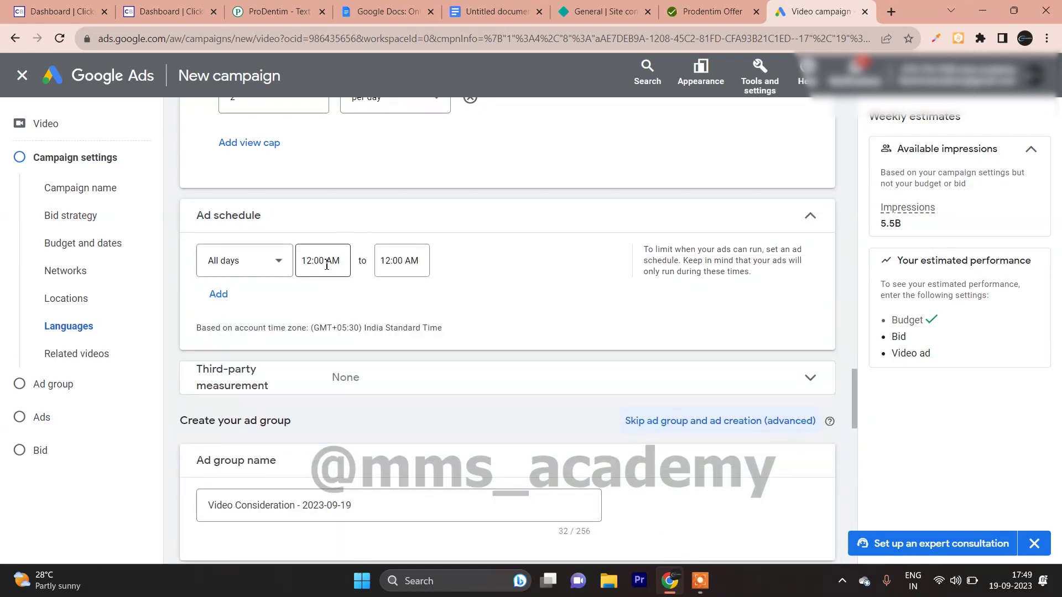
{"action": "left_click", "coordinate": [339, 218]}
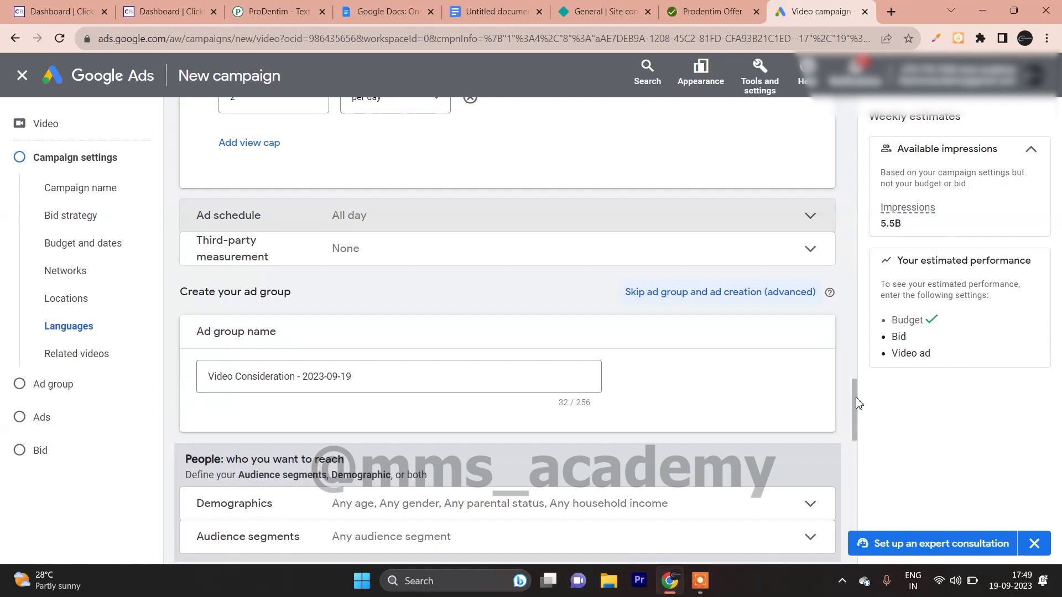
Exclude unknown gender and the age groups 18 - 24, 25 - 34 and unknown from the ad group's demographics
{"action": "scroll", "coordinate": [858, 403], "scroll_direction": "down", "scroll_amount": 5}
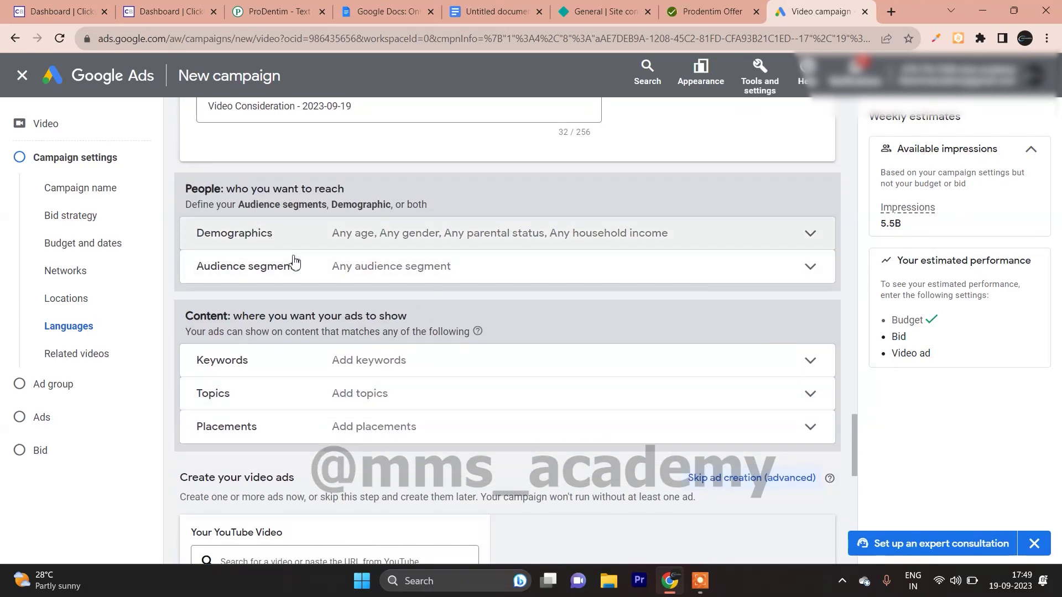
{"action": "left_click", "coordinate": [384, 240]}
{"action": "left_click", "coordinate": [218, 391]}
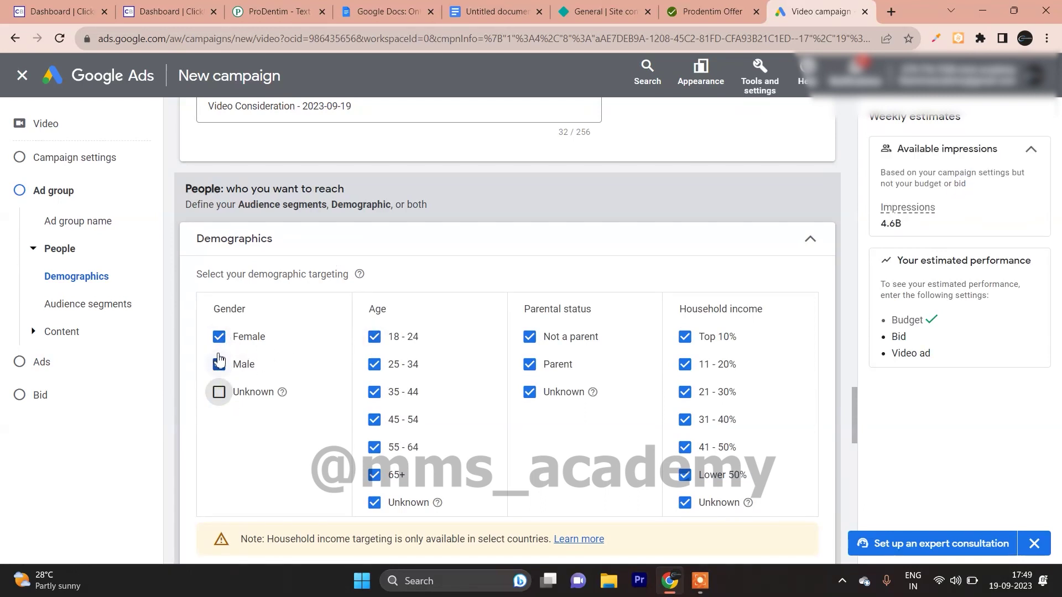
{"action": "left_click", "coordinate": [376, 338]}
{"action": "left_click", "coordinate": [375, 364]}
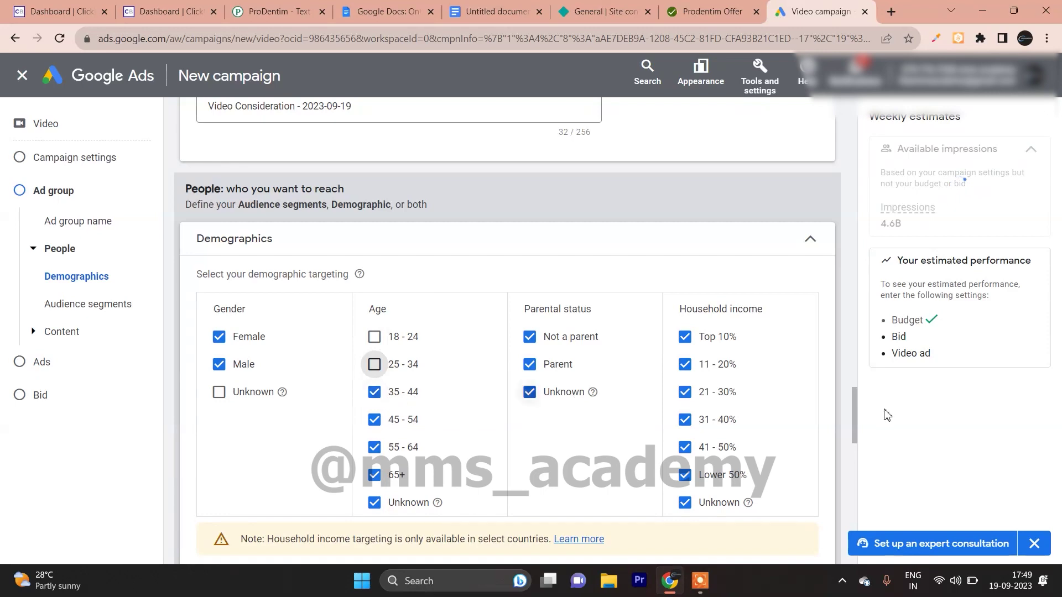
{"action": "left_click_drag", "start_coordinate": [857, 414], "coordinate": [856, 440]}
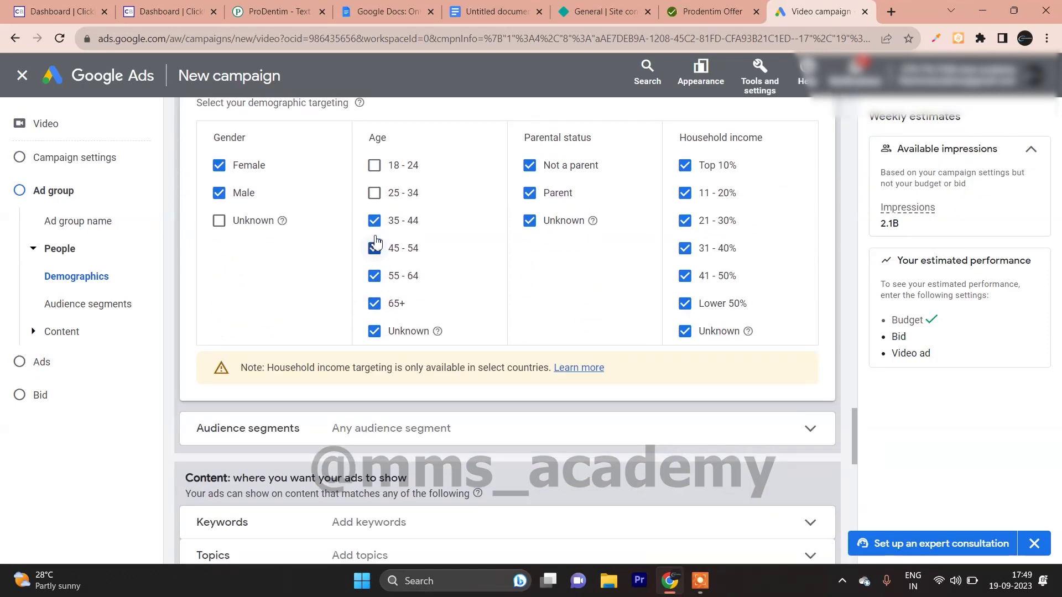
{"action": "left_click", "coordinate": [374, 331]}
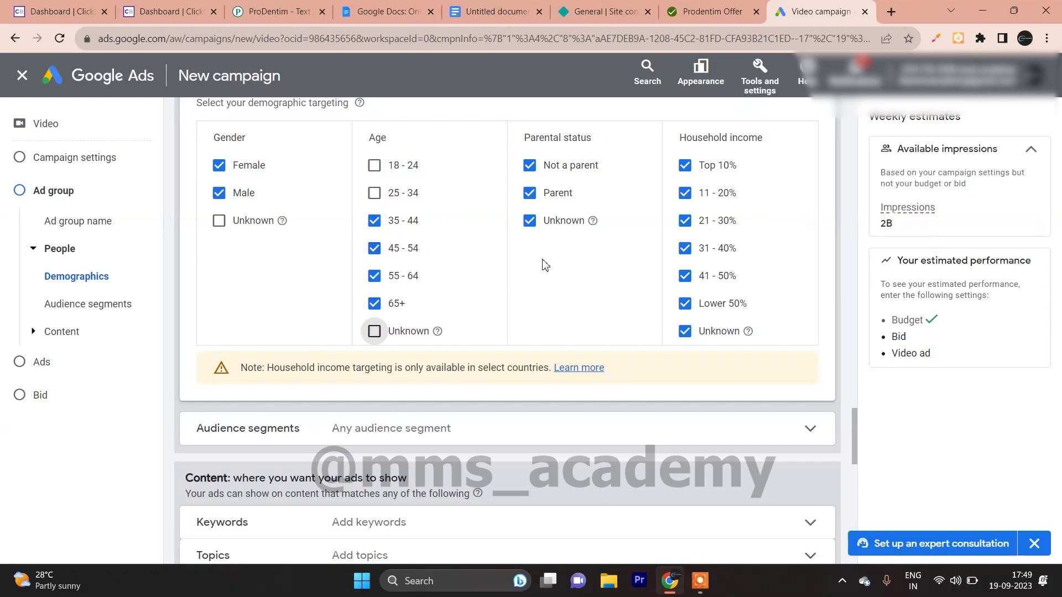
Exclude unknown parental status and the Lower 50% and unknown household incomes from the demographic targeting
{"action": "left_click", "coordinate": [531, 222]}
{"action": "left_click", "coordinate": [684, 303]}
{"action": "left_click", "coordinate": [685, 331]}
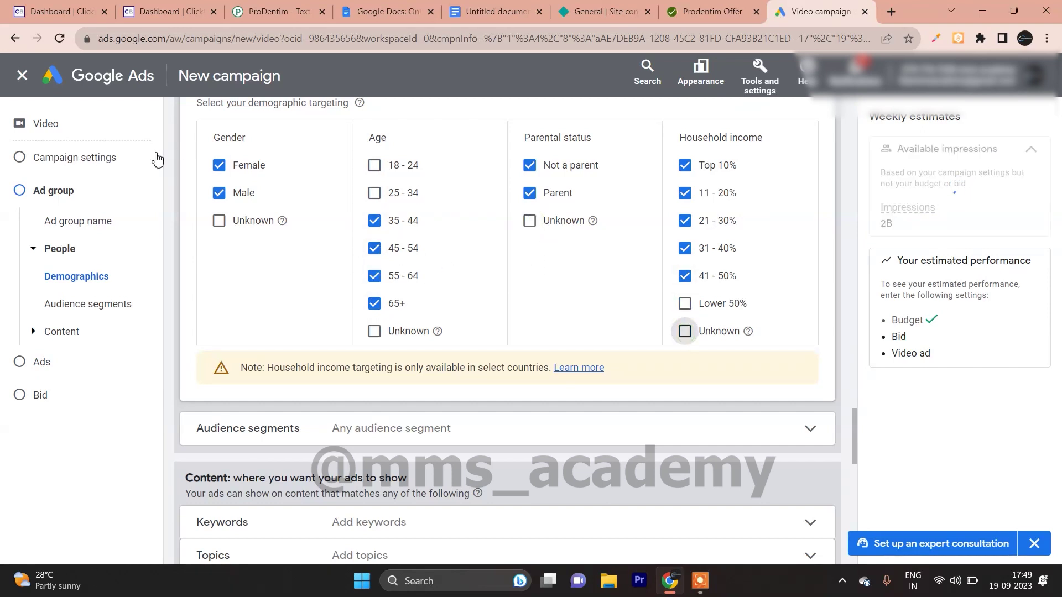
Look through the ad group's targeting options for audience segments, keywords, topics and placements
{"action": "left_click_drag", "start_coordinate": [853, 424], "coordinate": [853, 455]}
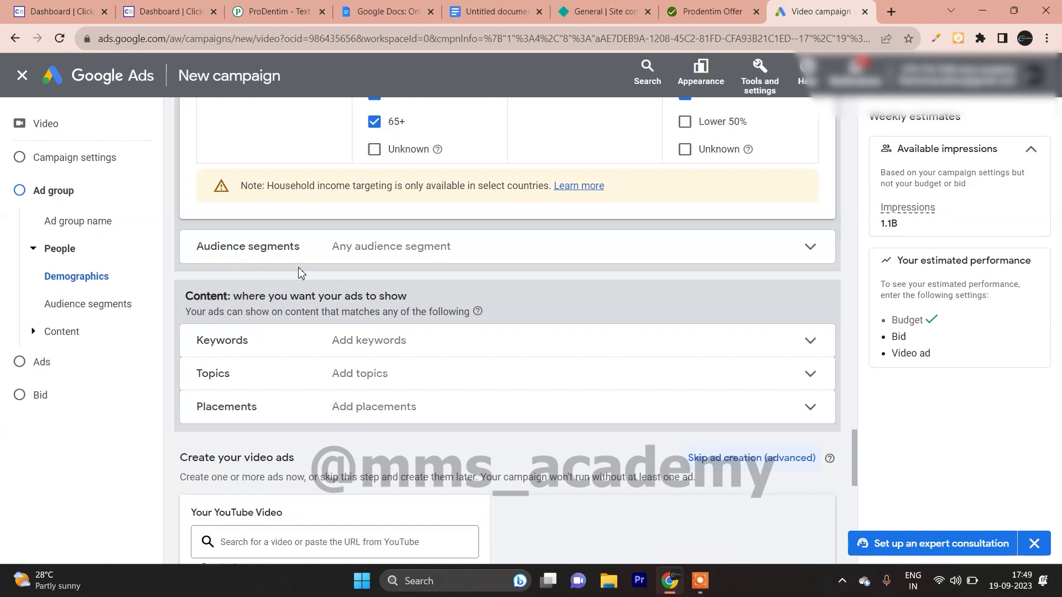
{"action": "left_click", "coordinate": [365, 252]}
{"action": "left_click", "coordinate": [380, 255]}
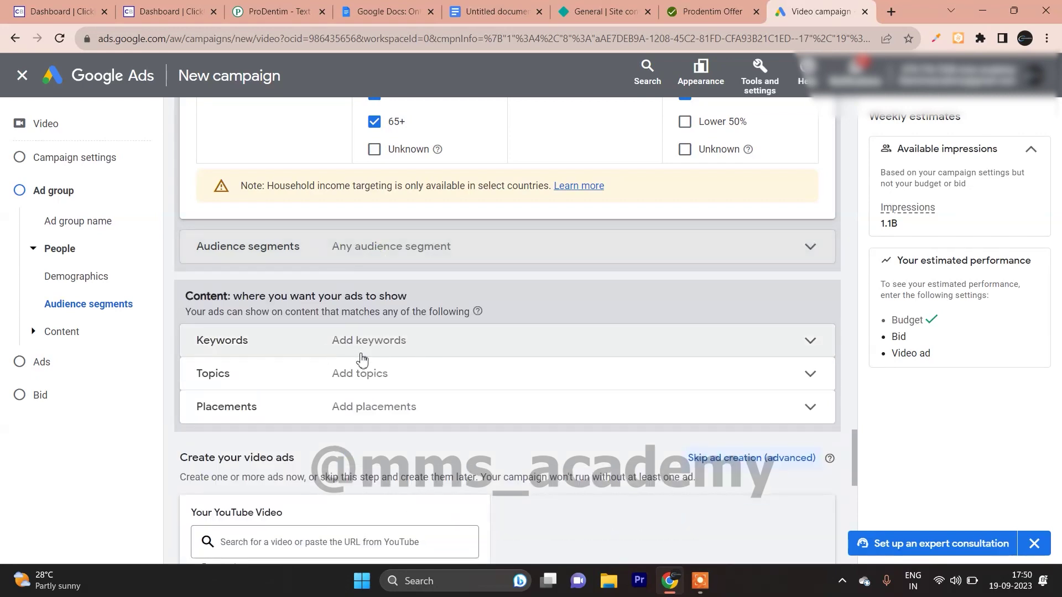
{"action": "left_click", "coordinate": [390, 346]}
{"action": "left_click", "coordinate": [390, 345]}
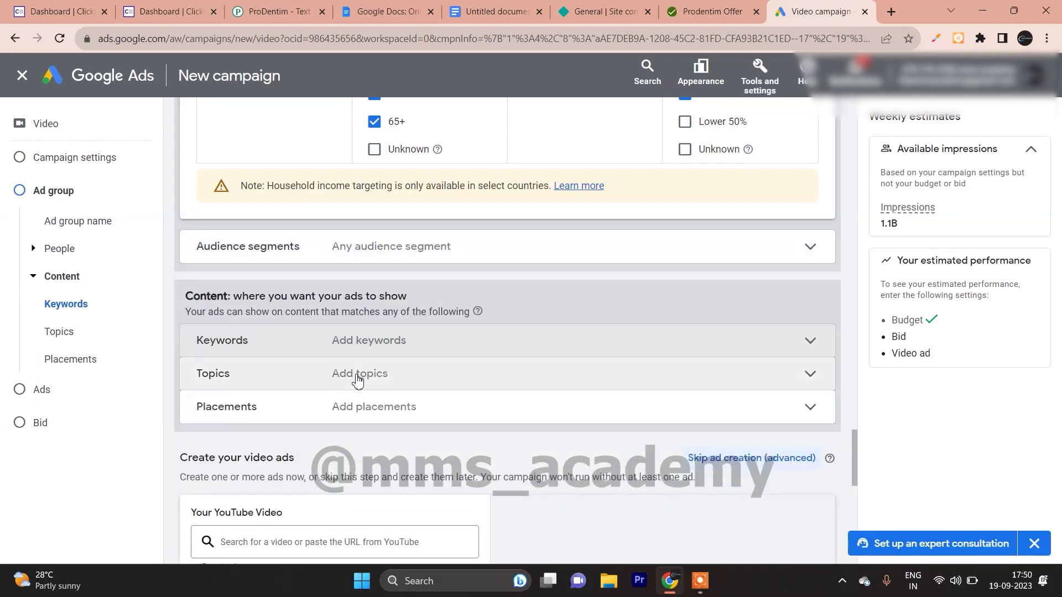
{"action": "left_click", "coordinate": [356, 376]}
{"action": "left_click", "coordinate": [375, 393]}
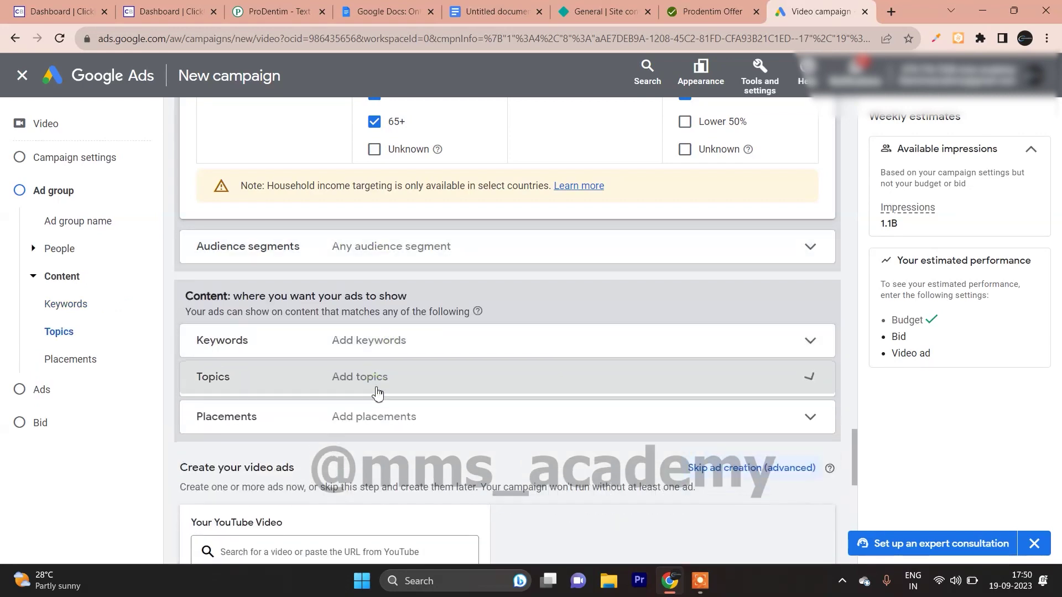
{"action": "left_click", "coordinate": [351, 407]}
{"action": "left_click", "coordinate": [360, 414]}
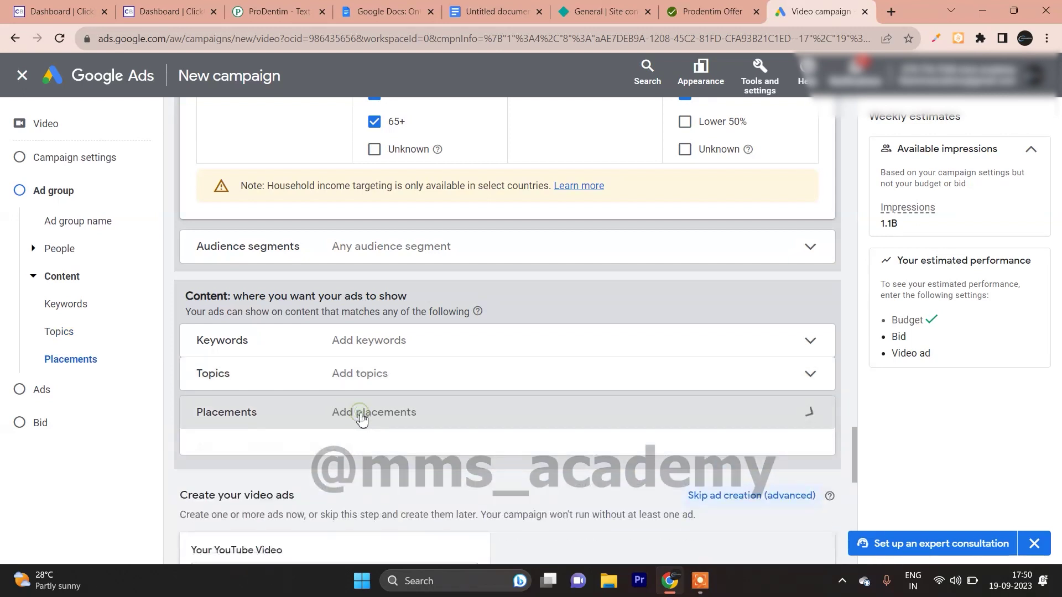
Open the ad group's keyword list for entry
{"action": "left_click", "coordinate": [367, 343]}
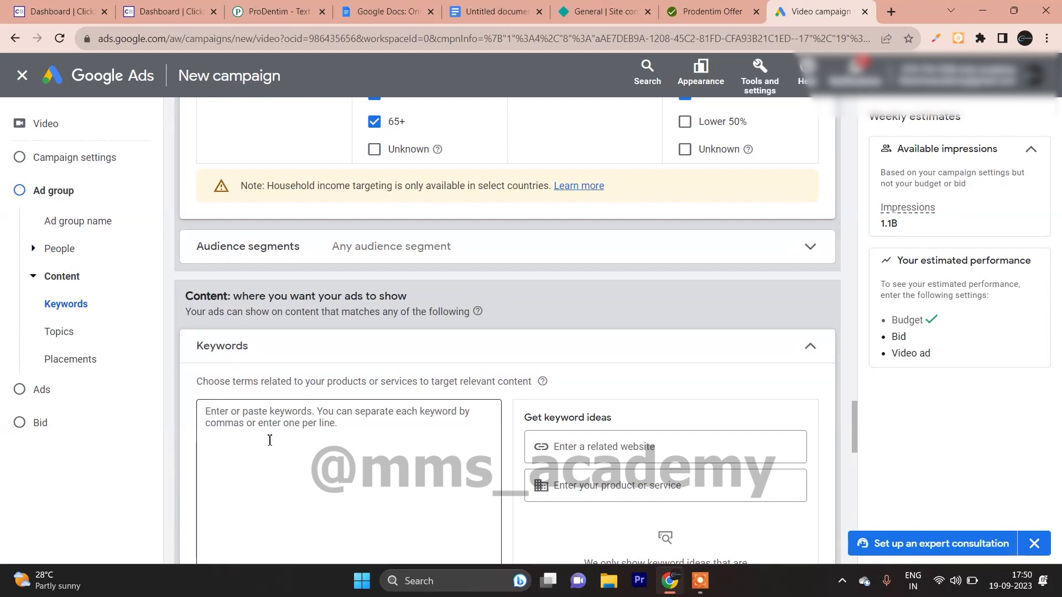
{"action": "left_click", "coordinate": [258, 415]}
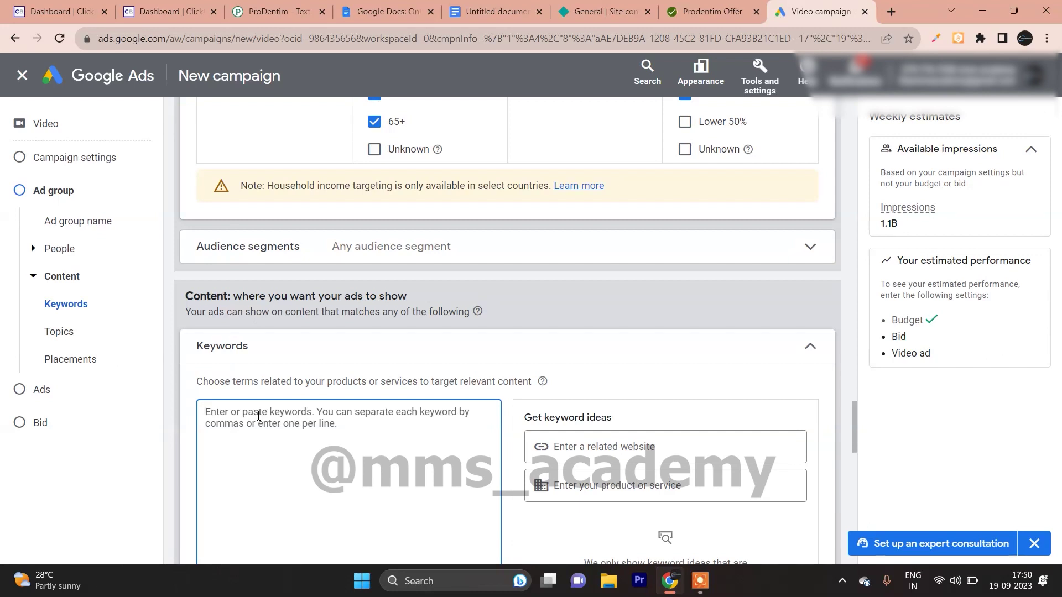
{"action": "left_click", "coordinate": [891, 11]}
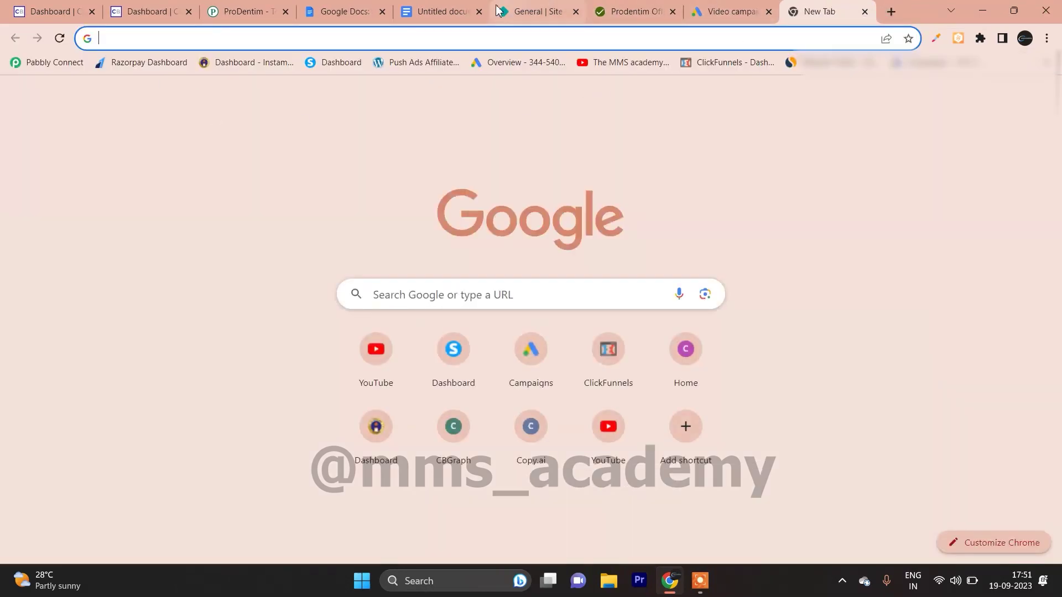
{"action": "mouse_move", "coordinate": [496, 11]}
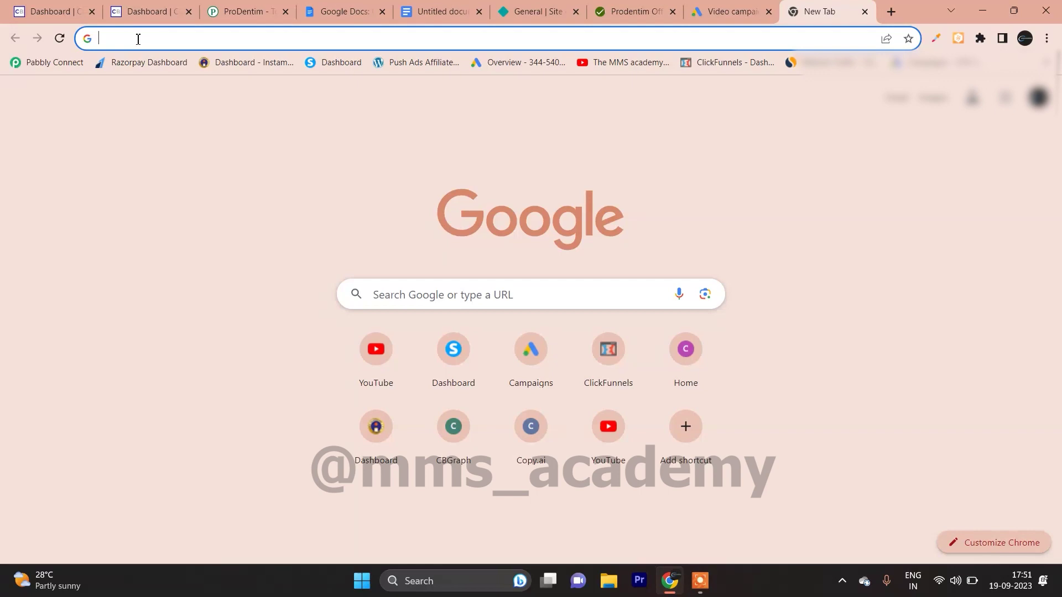
{"action": "left_click", "coordinate": [691, 14]}
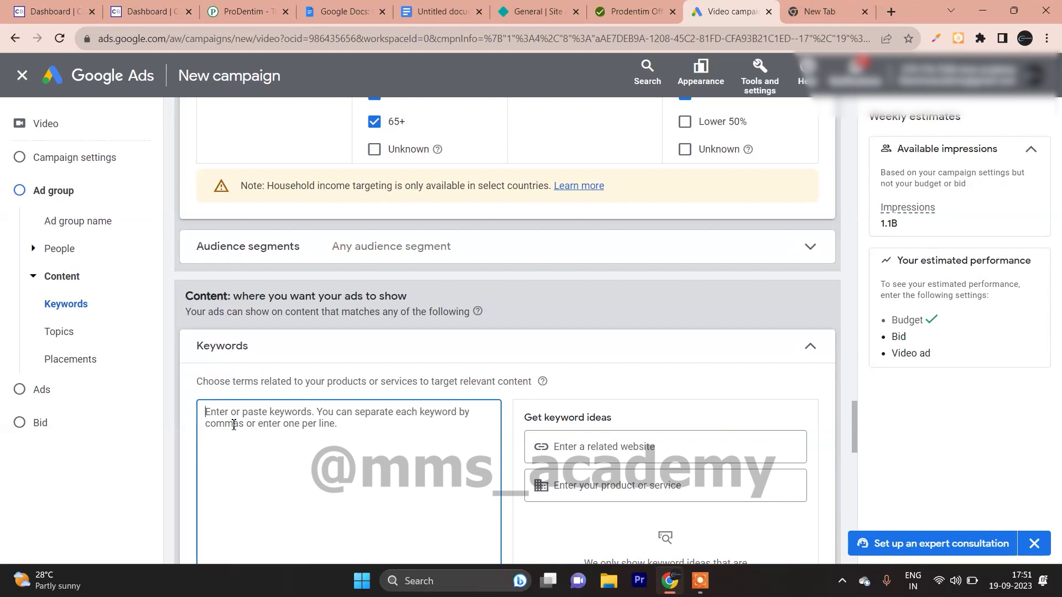
Enter the keywords [prodentim], [prodentim reviews] and [prodentim official site] on separate lines in the ad group's keyword list
{"action": "type", "text": "[prodentim] "}
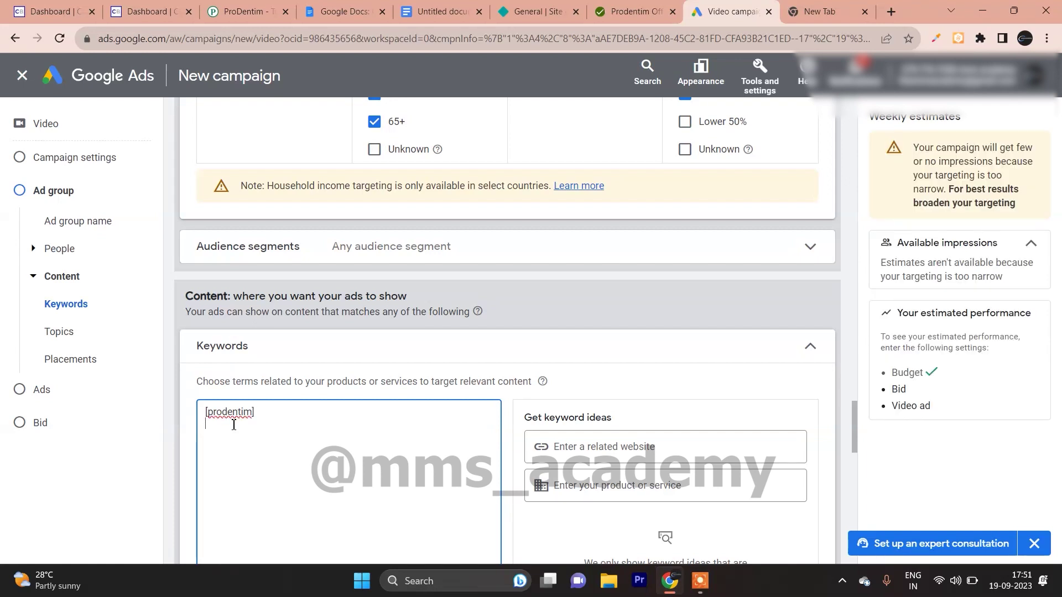
{"action": "type", "text": "[prodentim reviews"}
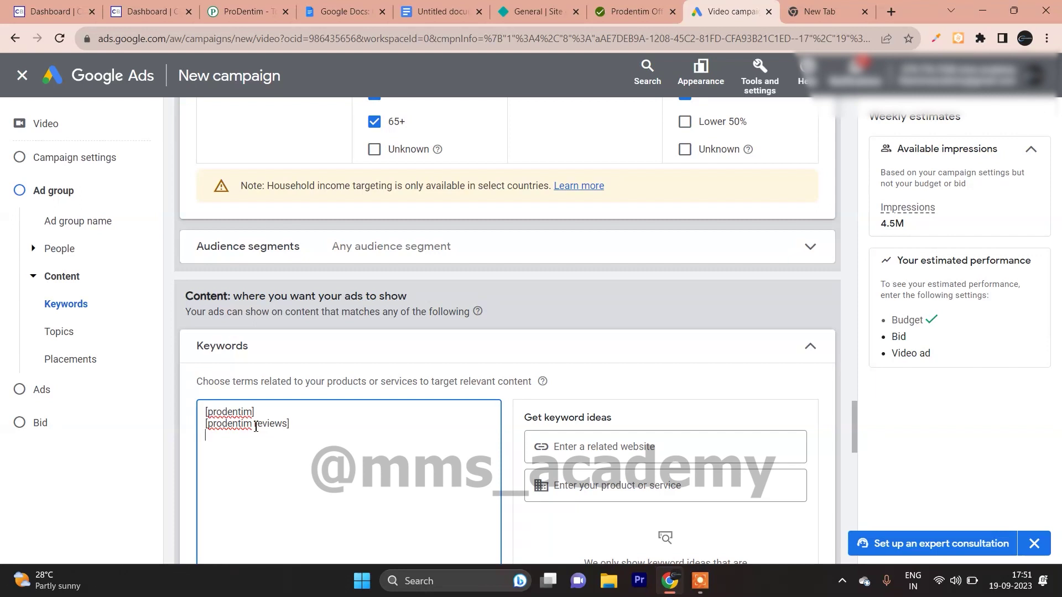
{"action": "key", "text": "Return"}
{"action": "type", "text": "[prodentim "}
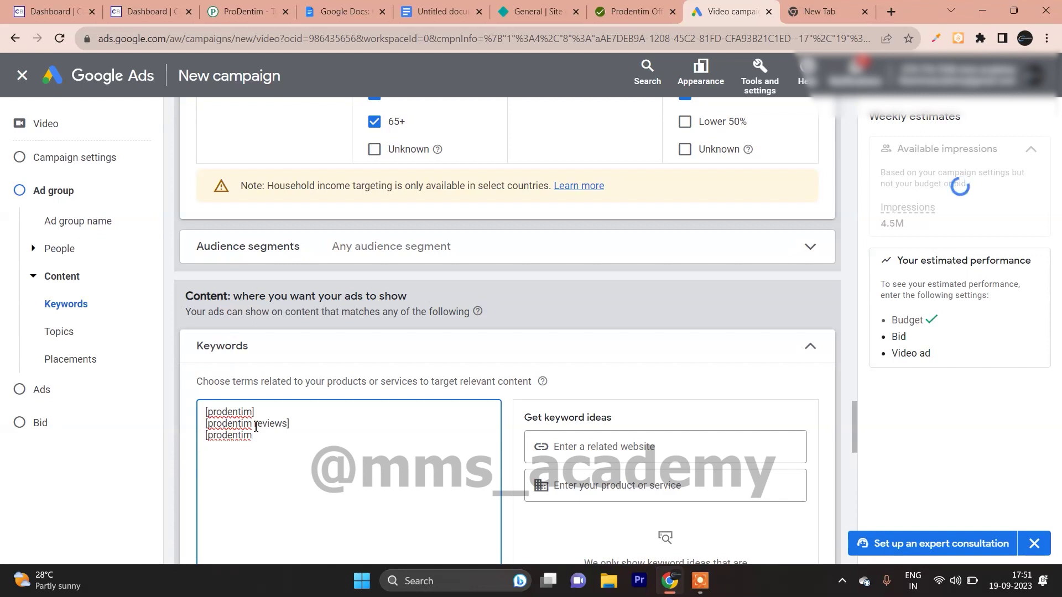
{"action": "type", "text": "official site]"}
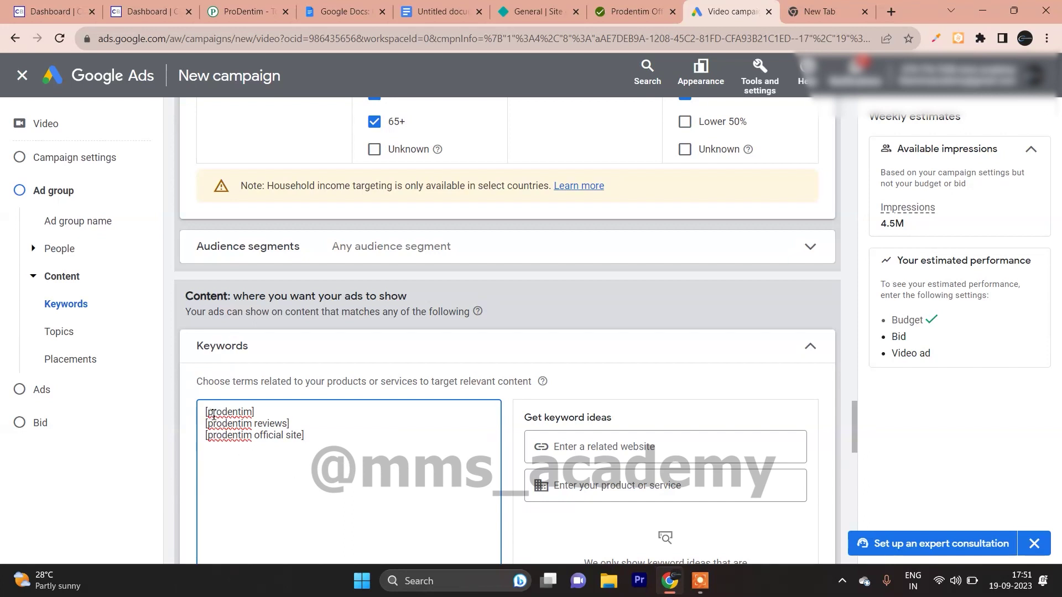
{"action": "scroll", "coordinate": [498, 492], "scroll_direction": "down", "scroll_amount": 3}
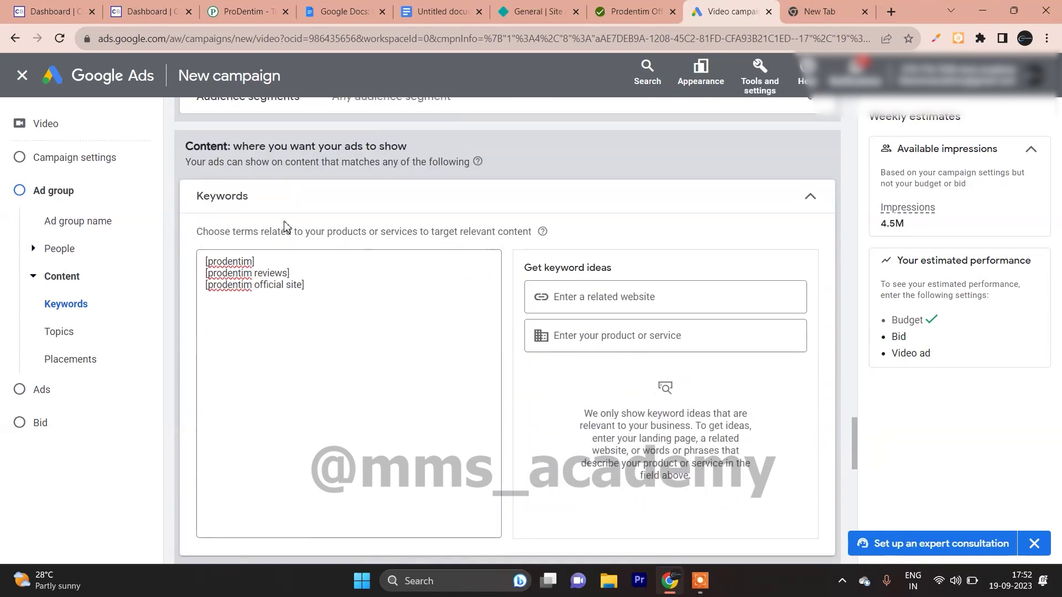
{"action": "left_click", "coordinate": [819, 11]}
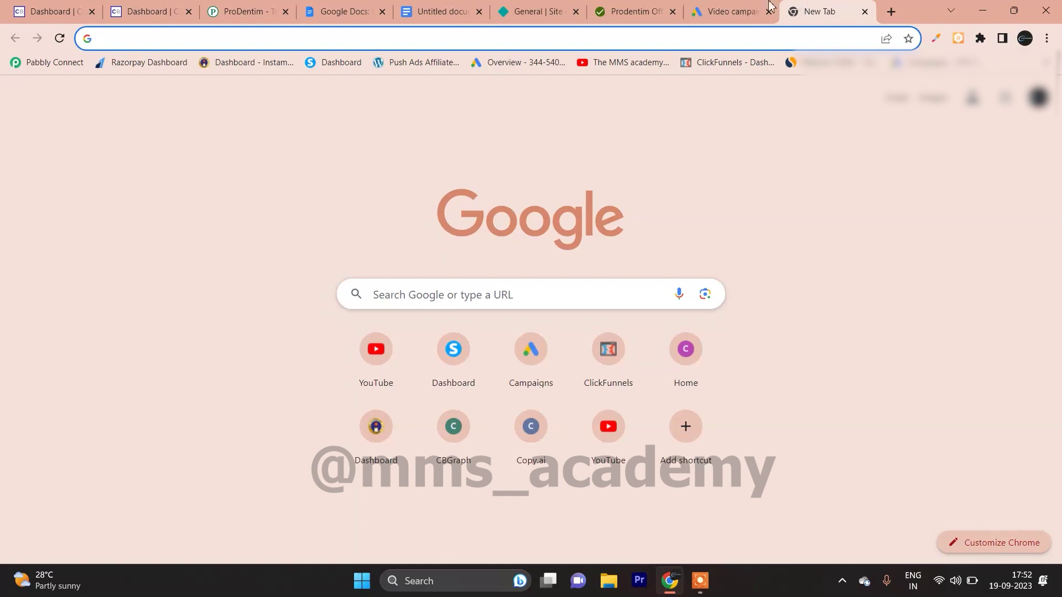
{"action": "left_click", "coordinate": [731, 11]}
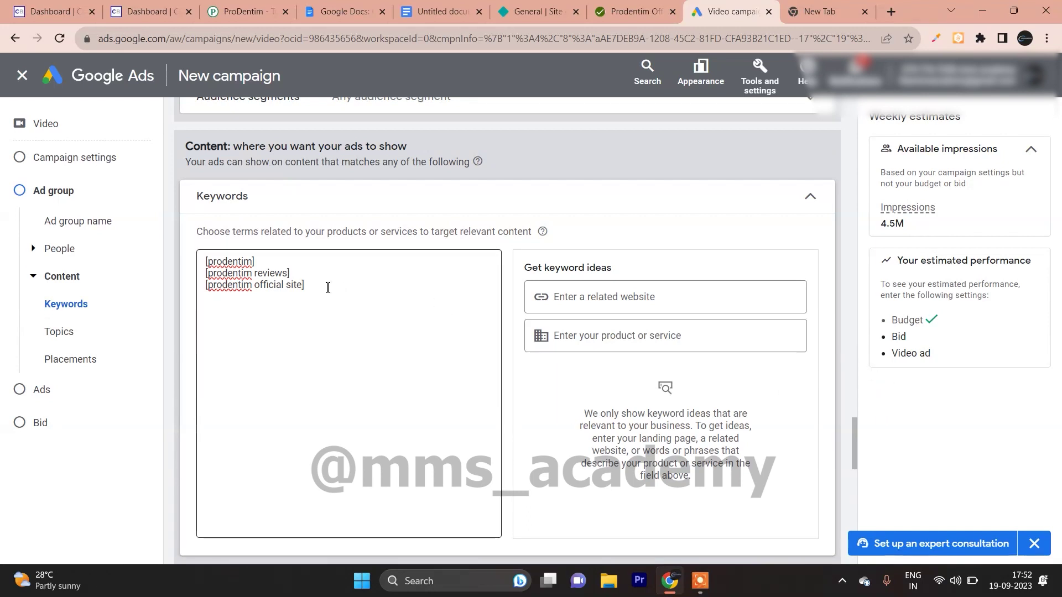
{"action": "left_click", "coordinate": [264, 263]}
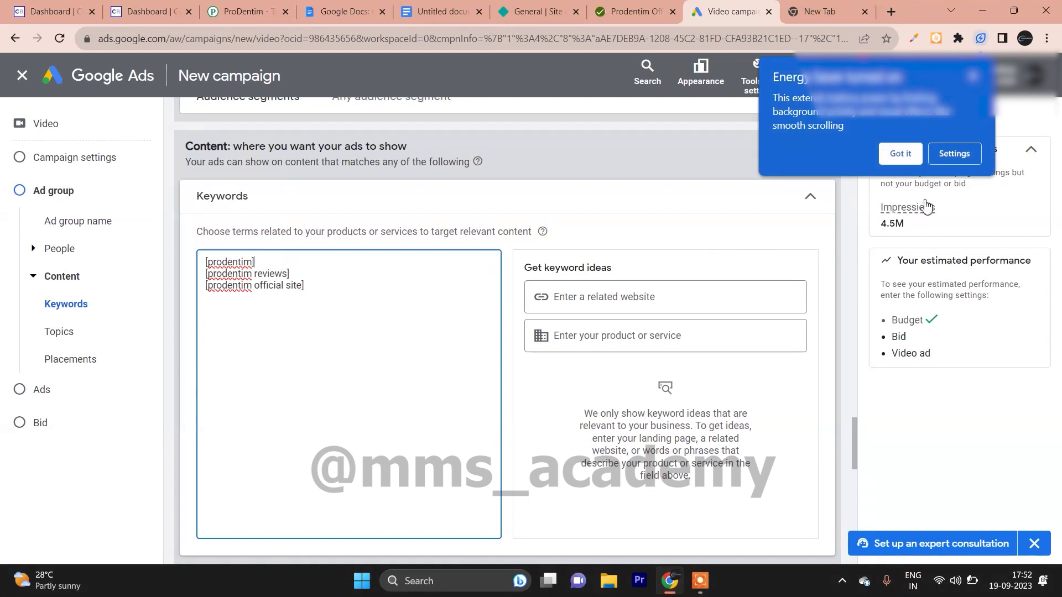
{"action": "left_click", "coordinate": [888, 155]}
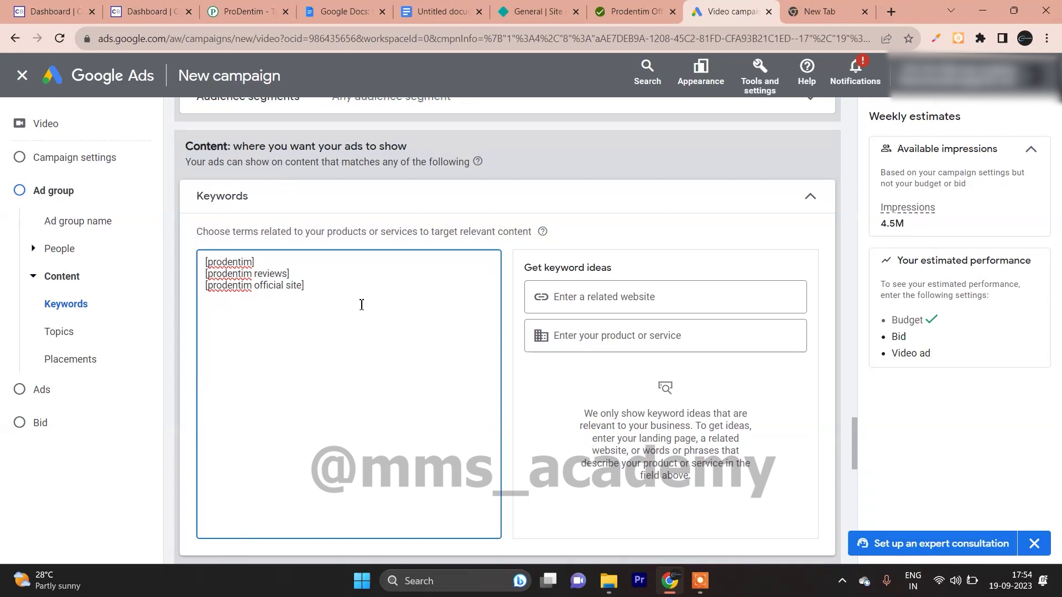
{"action": "left_click", "coordinate": [362, 305]}
Find the ad's YouTube video field, open YouTube in the empty browser tab and search for "prodentim review"
{"action": "left_click_drag", "start_coordinate": [859, 432], "coordinate": [845, 487]}
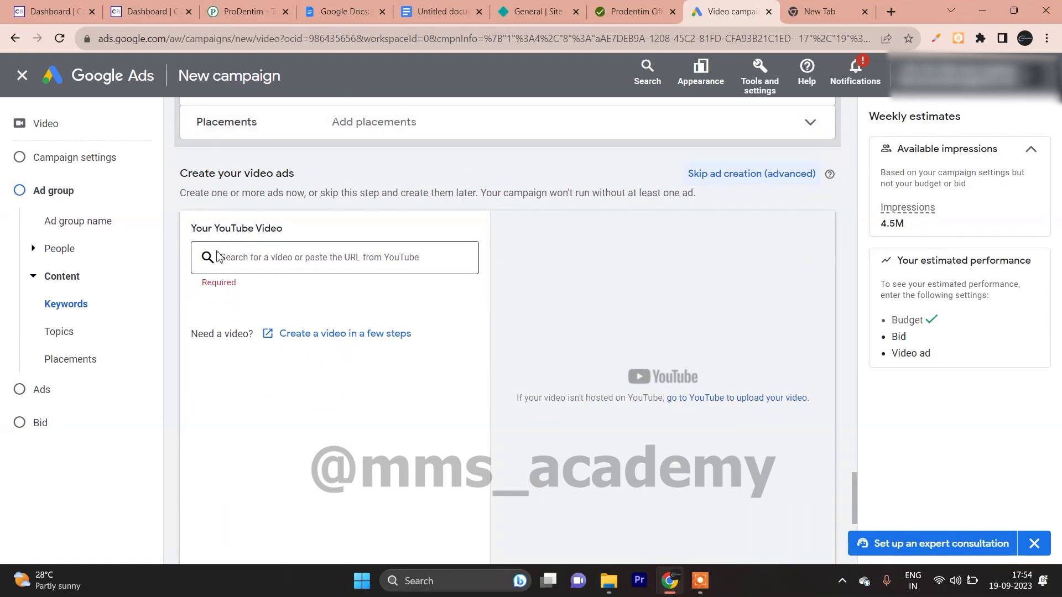
{"action": "left_click", "coordinate": [280, 260]}
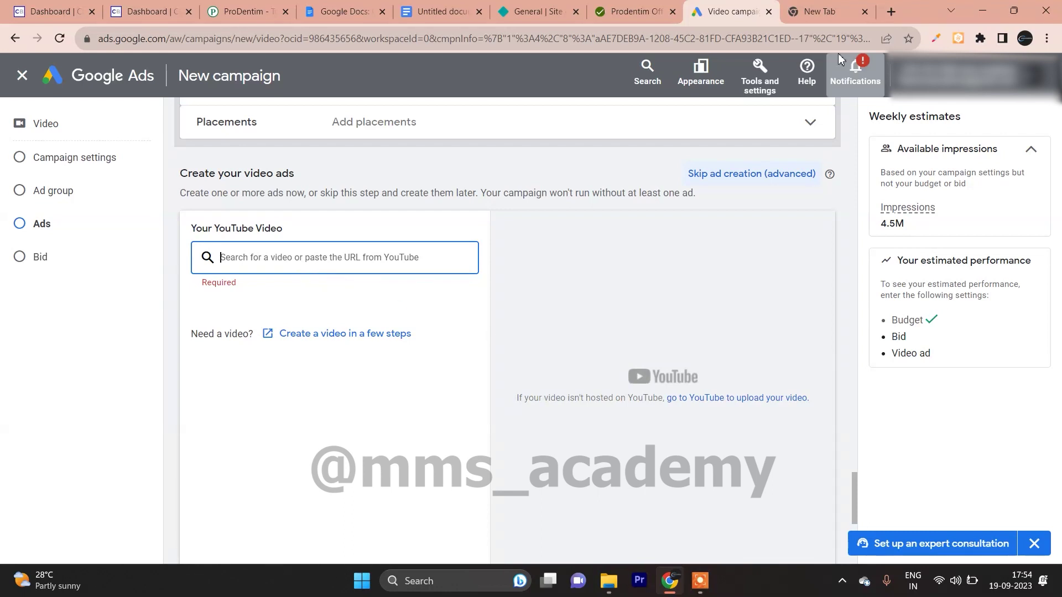
{"action": "left_click", "coordinate": [846, 12]}
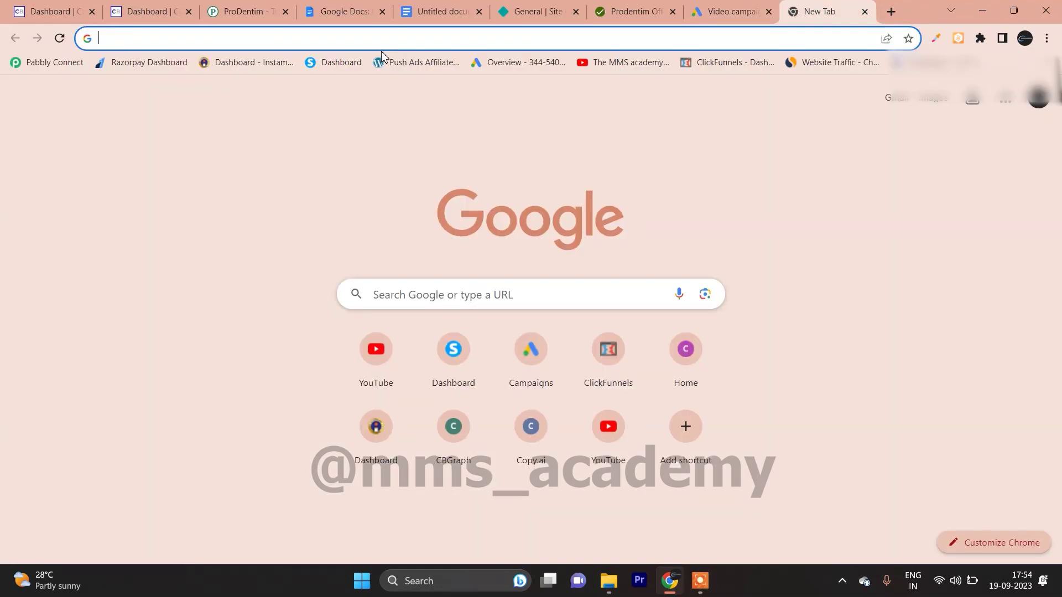
{"action": "type", "text": "you"}
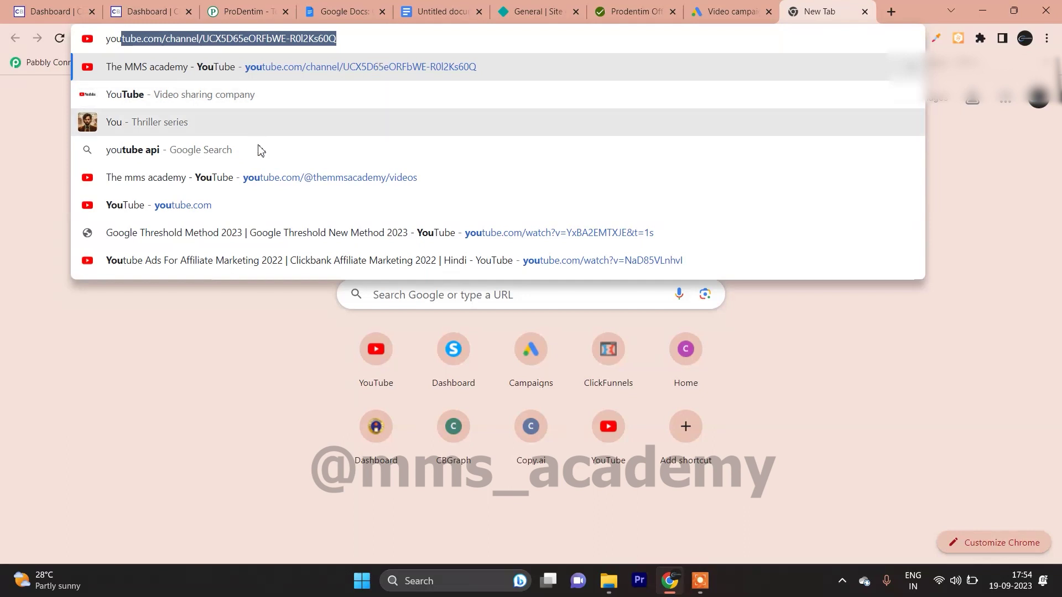
{"action": "left_click", "coordinate": [131, 207]}
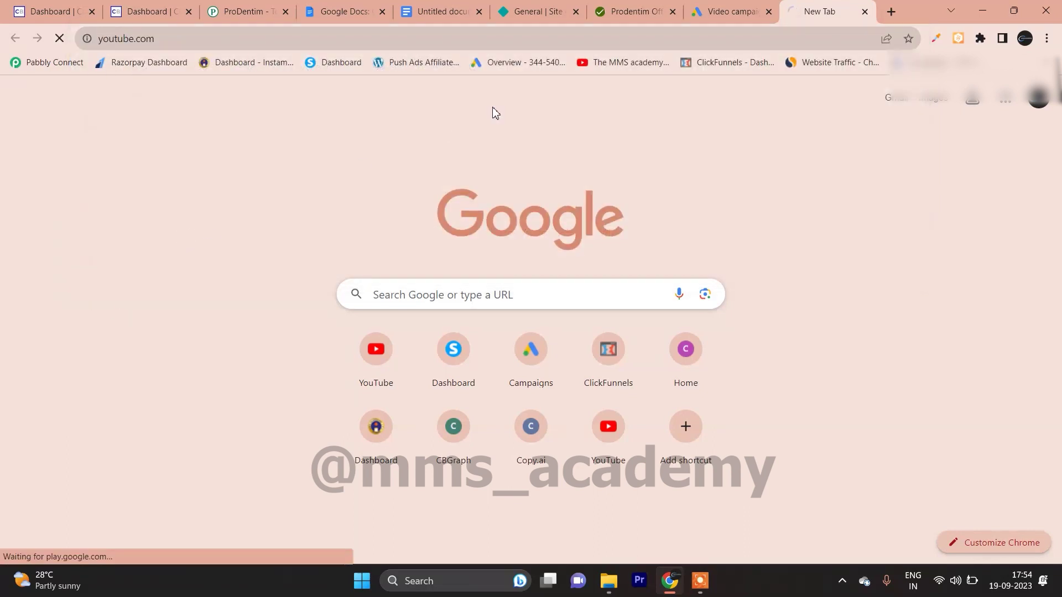
{"action": "left_click", "coordinate": [357, 73]}
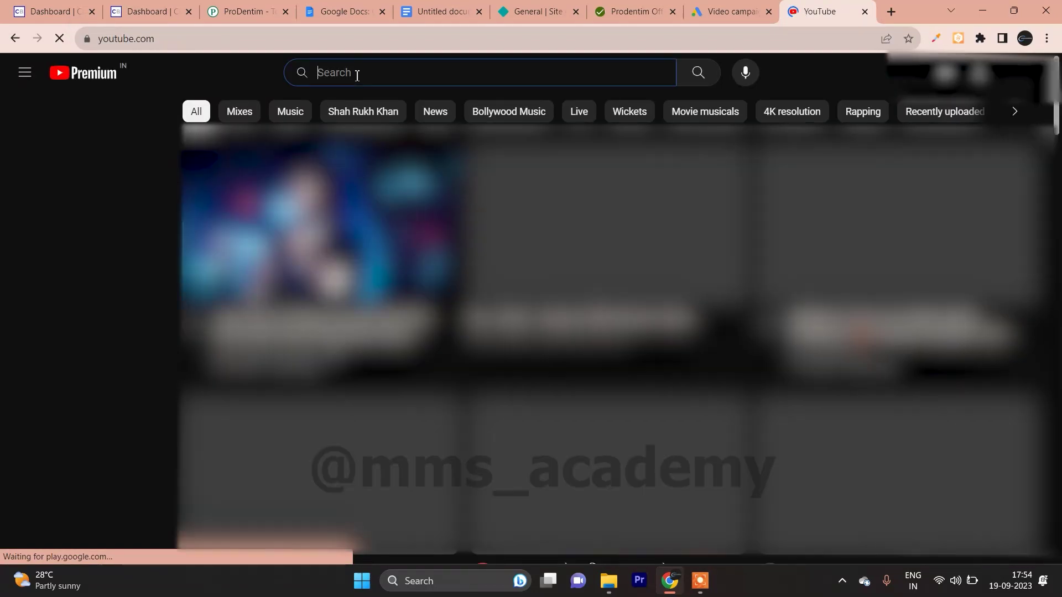
{"action": "type", "text": "pro"}
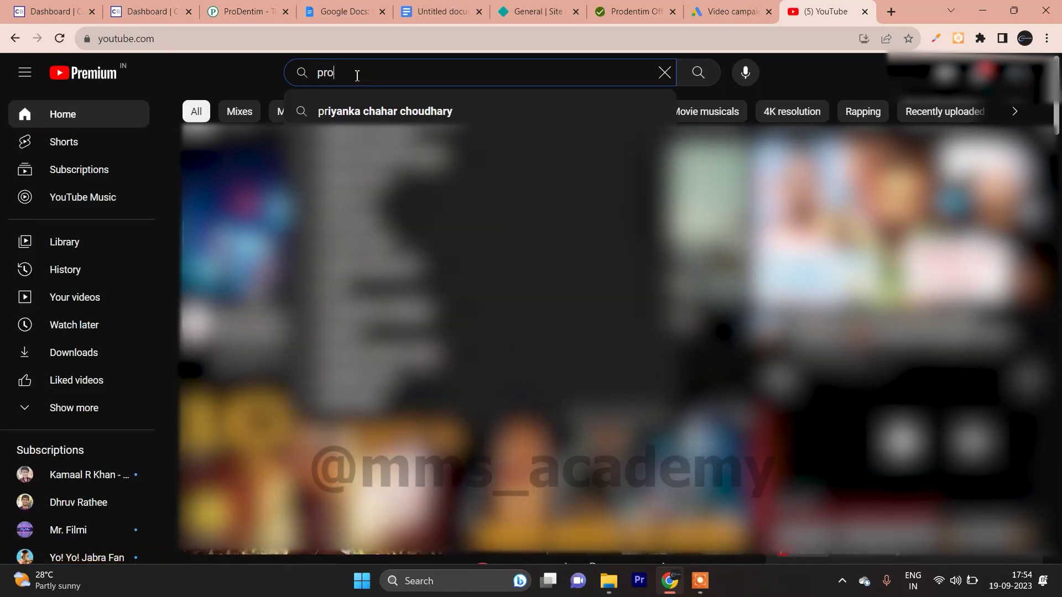
{"action": "type", "text": "den"}
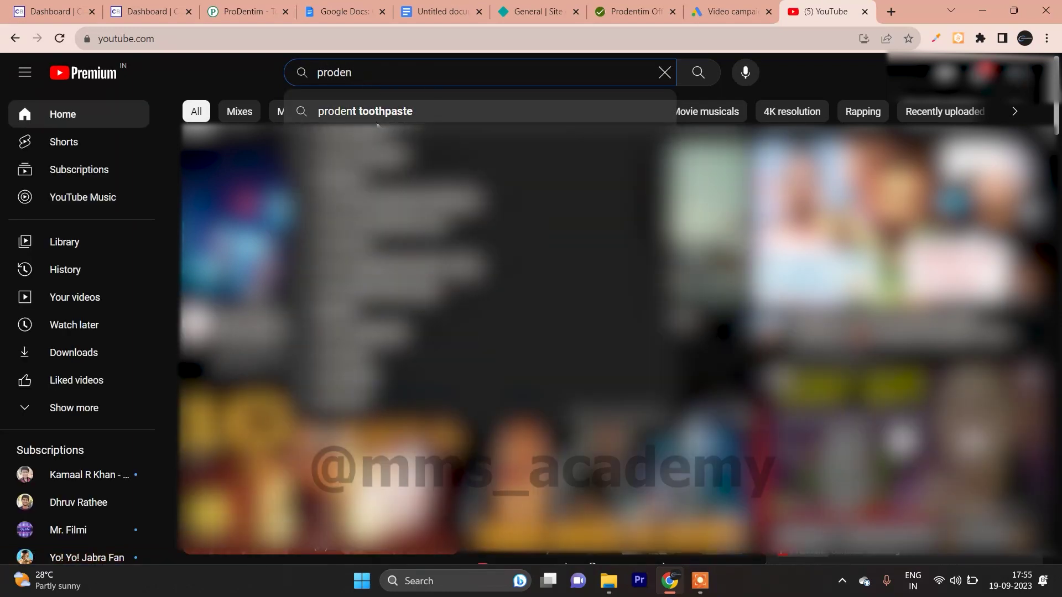
{"action": "type", "text": "tim"}
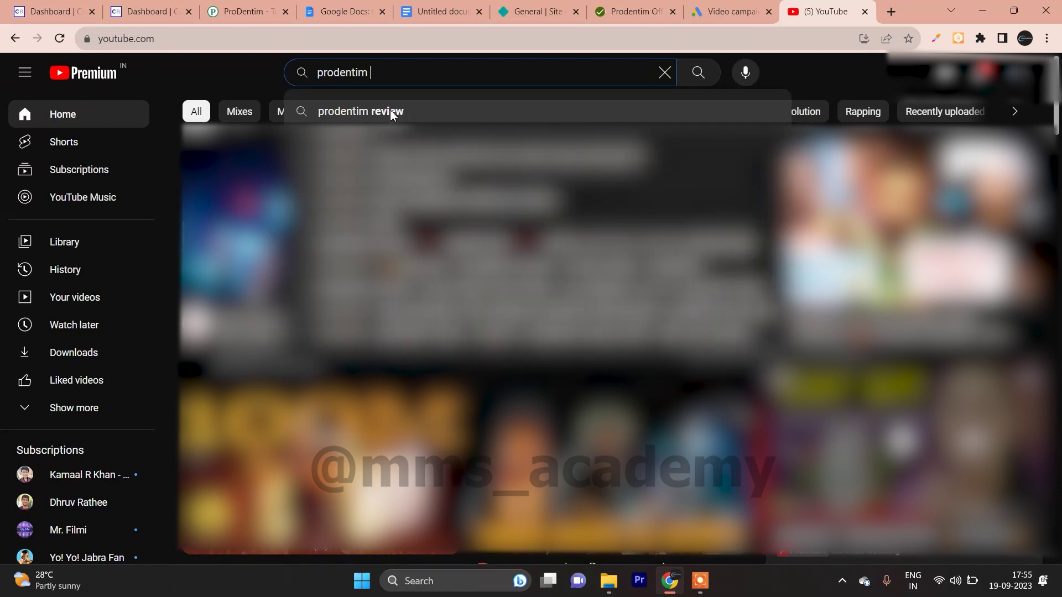
{"action": "left_click", "coordinate": [391, 113]}
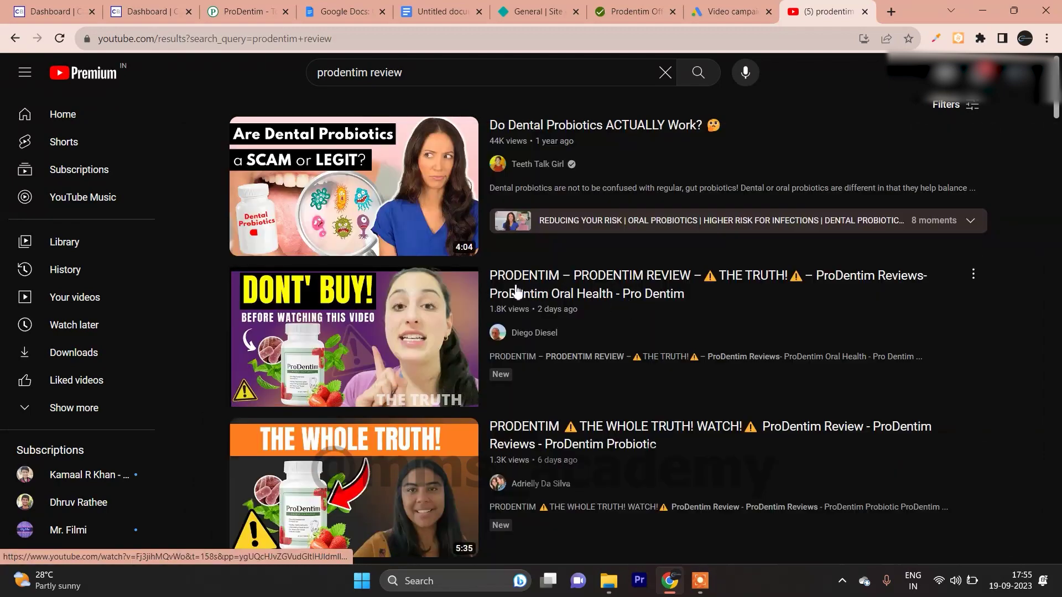
Open the 4:18 "PRODENTIM REVIEW – THE TRUTH!" video from the results, pause it and copy its share link
{"action": "left_click", "coordinate": [534, 287]}
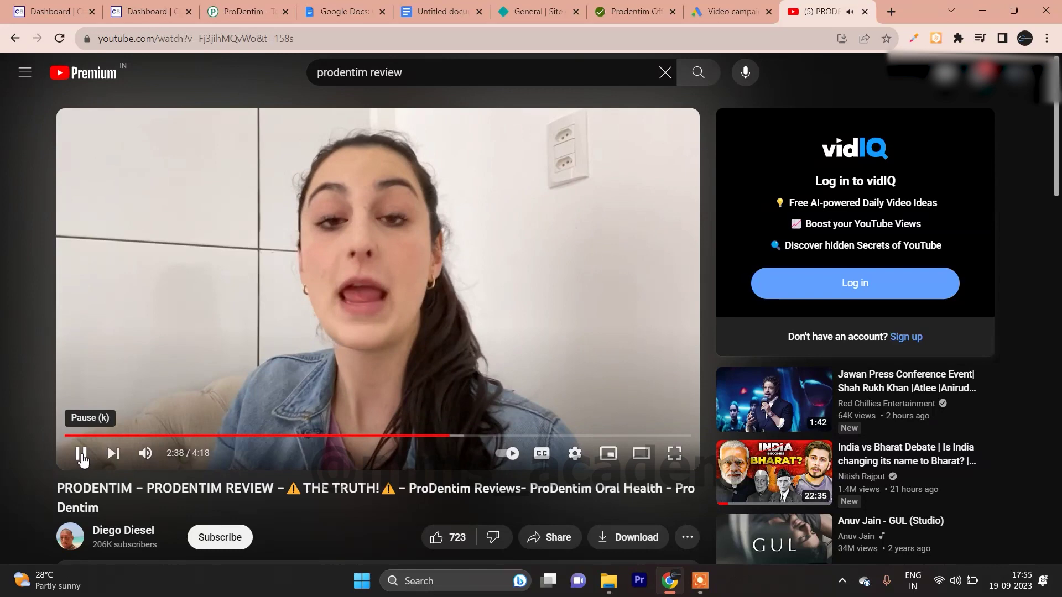
{"action": "left_click", "coordinate": [81, 453]}
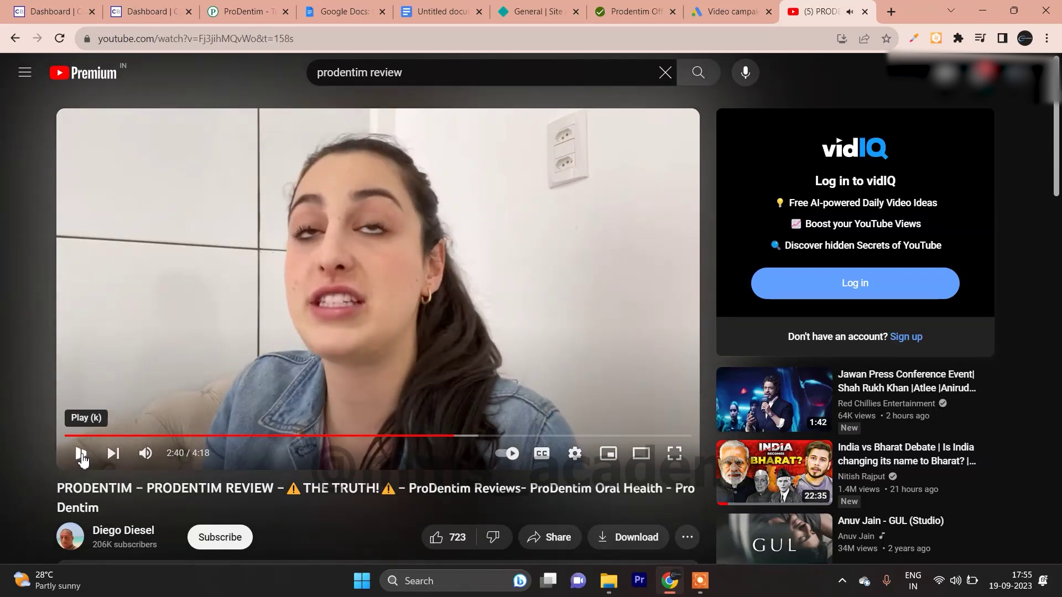
{"action": "left_click", "coordinate": [556, 537]}
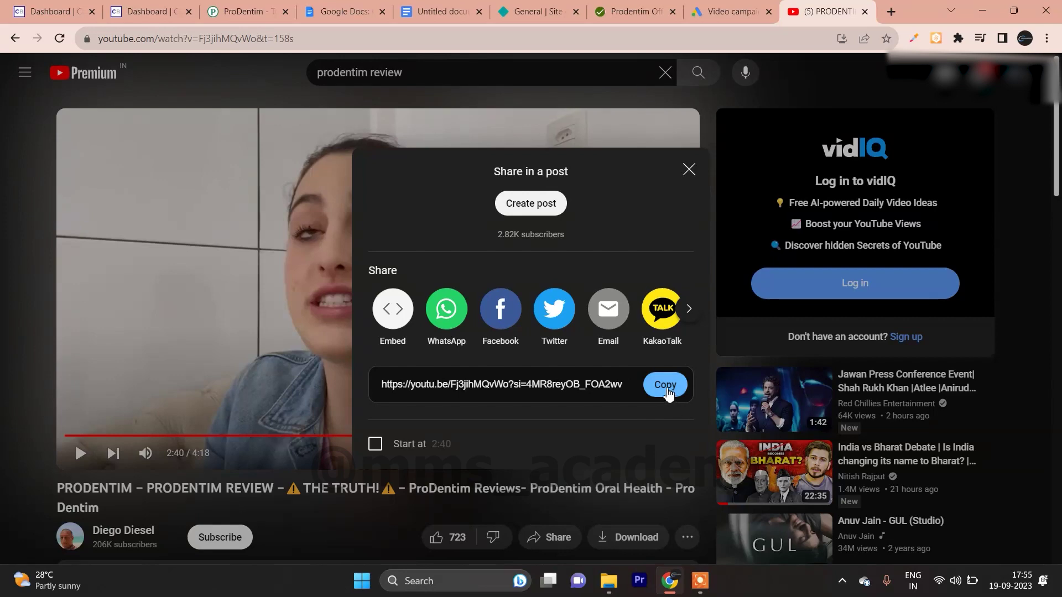
{"action": "left_click", "coordinate": [666, 387]}
Return to the Google Ads campaign, add the copied video link to the ad and choose the skippable in-stream format
{"action": "left_click", "coordinate": [729, 11]}
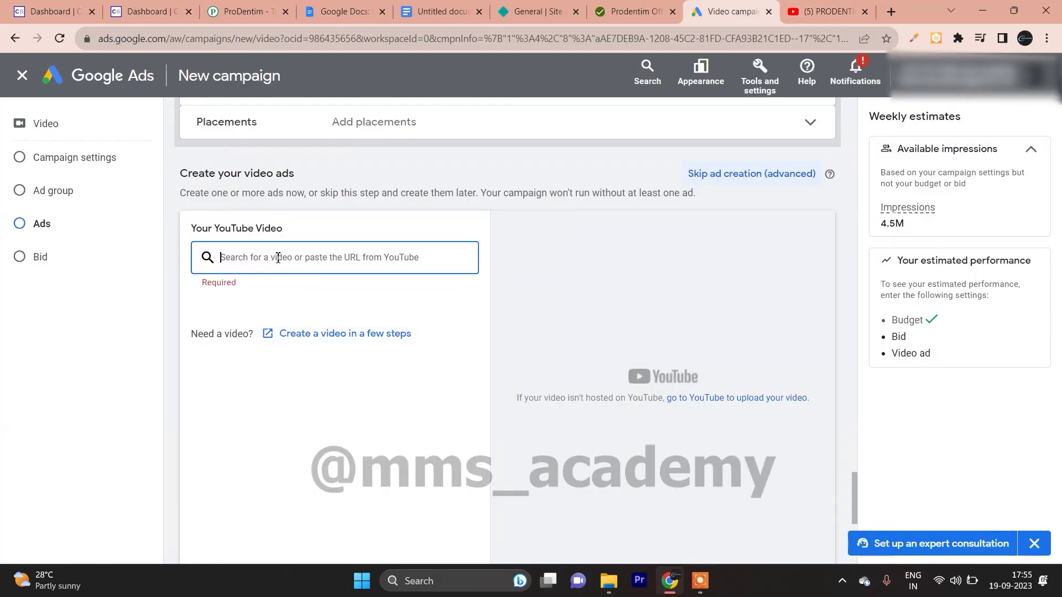
{"action": "key", "text": "ctrl+v"}
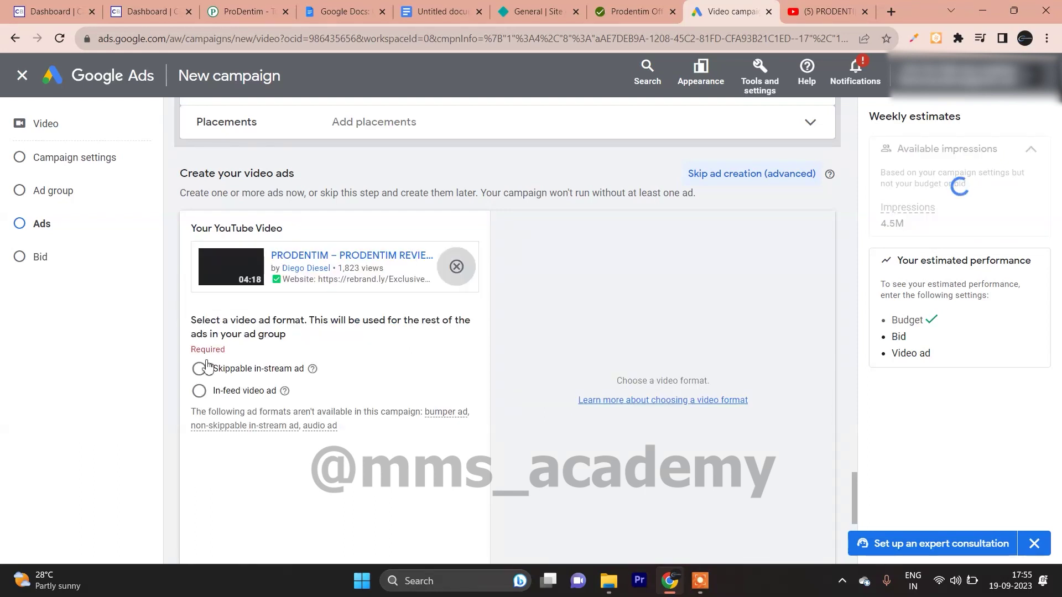
{"action": "left_click", "coordinate": [200, 370]}
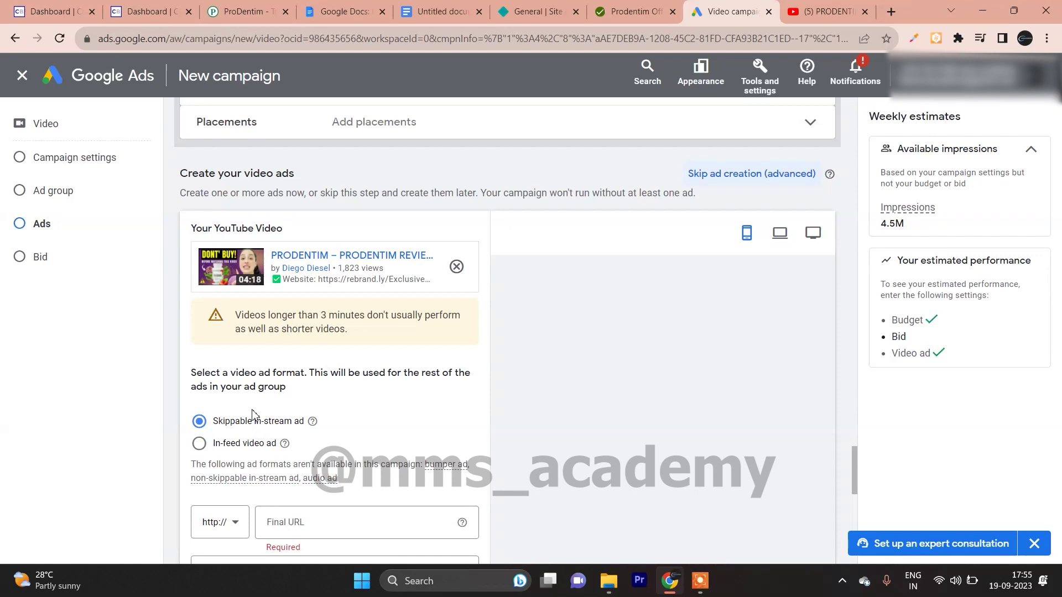
Open the published ProDentim landing page from the site's settings page and copy its web address
{"action": "left_click_drag", "start_coordinate": [858, 463], "coordinate": [857, 487]}
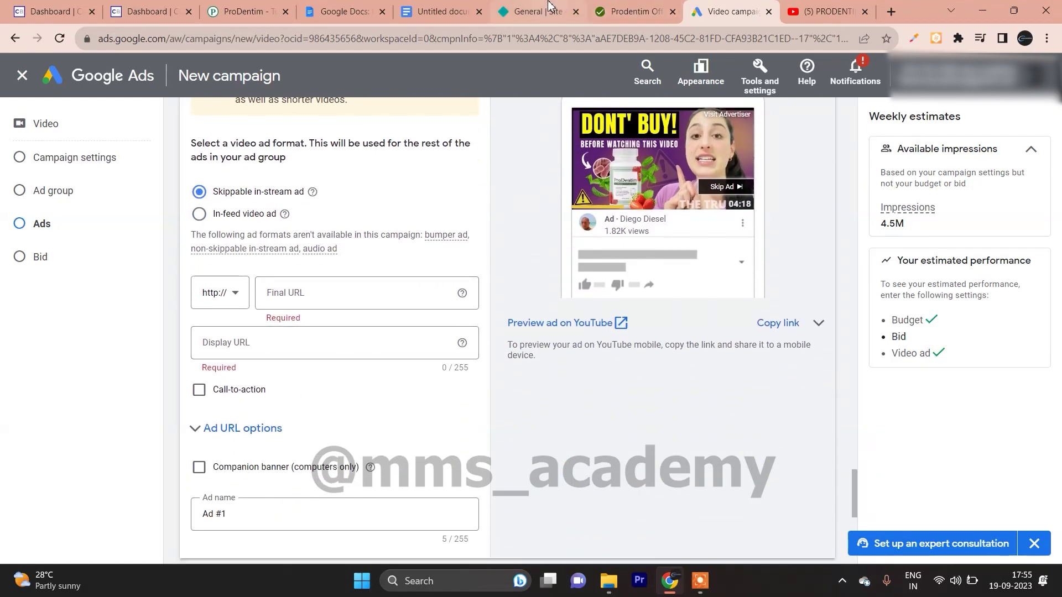
{"action": "left_click", "coordinate": [531, 11]}
{"action": "left_click", "coordinate": [339, 161]}
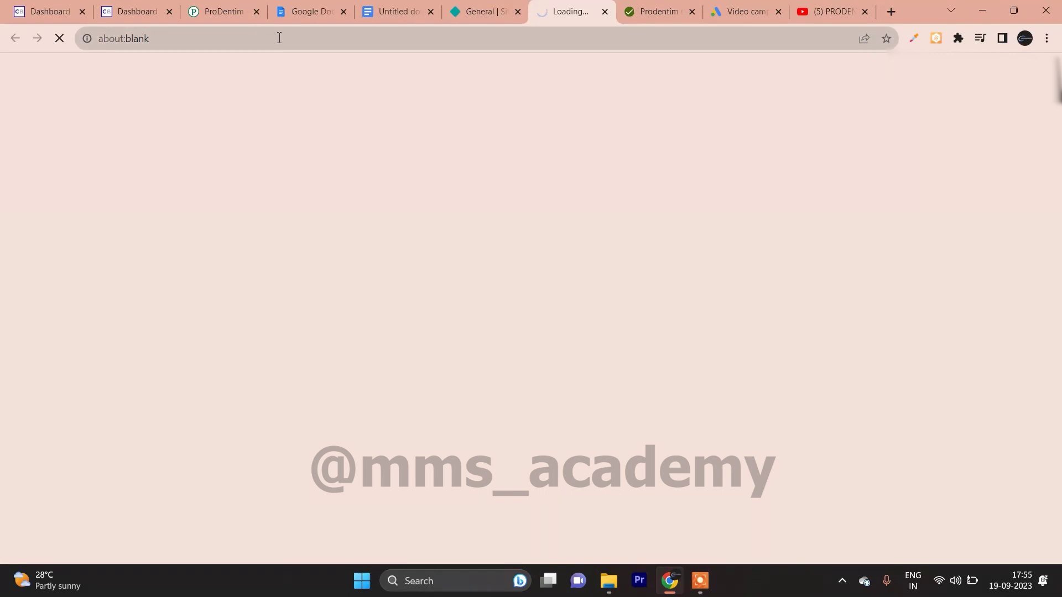
{"action": "left_click", "coordinate": [303, 38]}
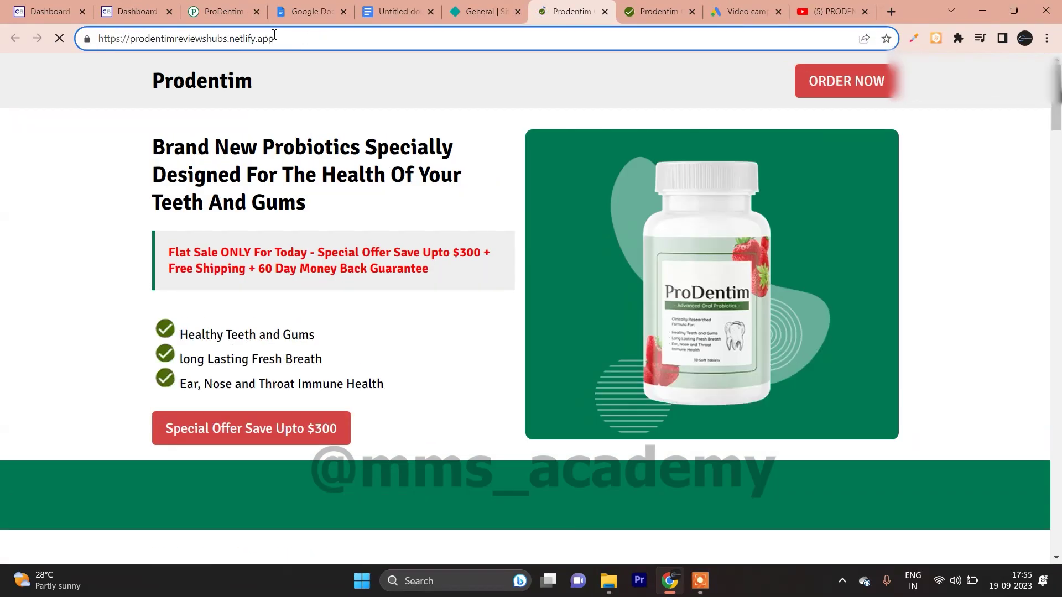
{"action": "right_click", "coordinate": [169, 39]}
{"action": "left_click", "coordinate": [219, 117]}
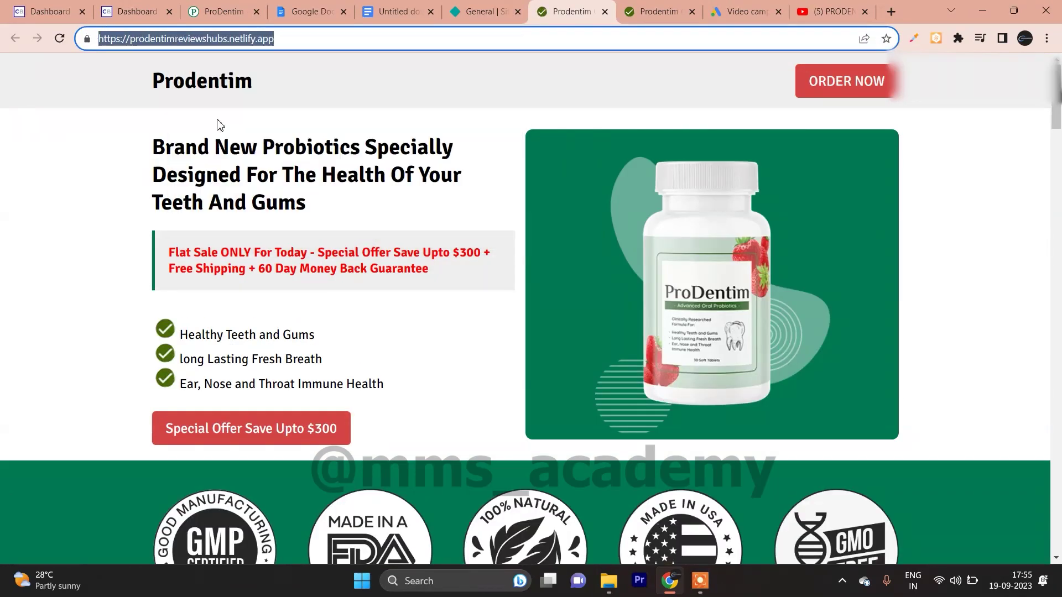
Back in the Google Ads campaign, set the ad's final URL and display URL to the copied address prodentimreviewshubs.netlify.app/
{"action": "left_click", "coordinate": [738, 12]}
{"action": "left_click", "coordinate": [295, 289]}
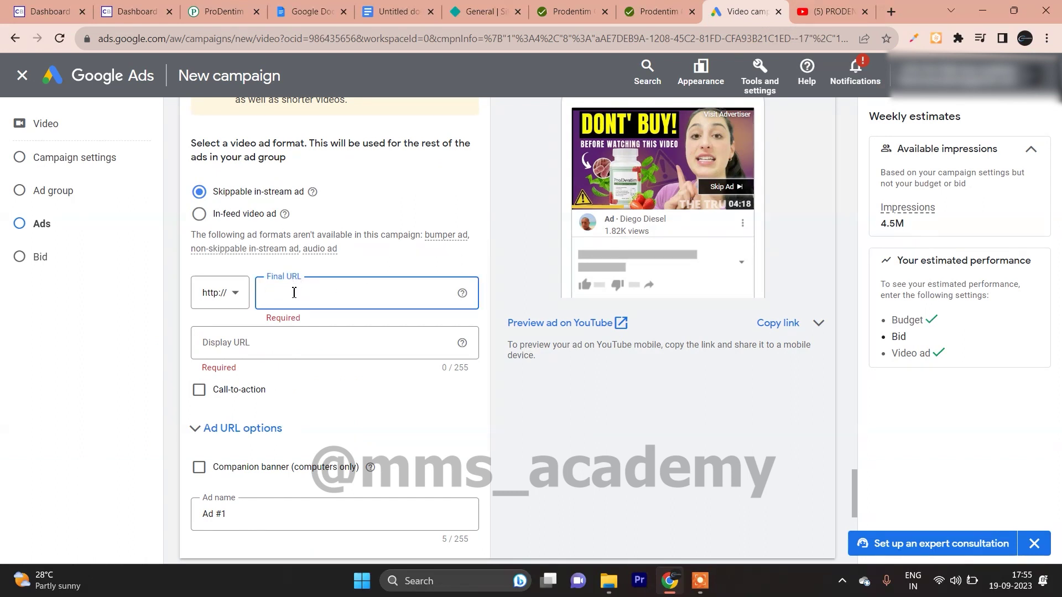
{"action": "key", "text": "ctrl+v"}
{"action": "left_click", "coordinate": [273, 341]}
{"action": "key", "text": "ctrl+v"}
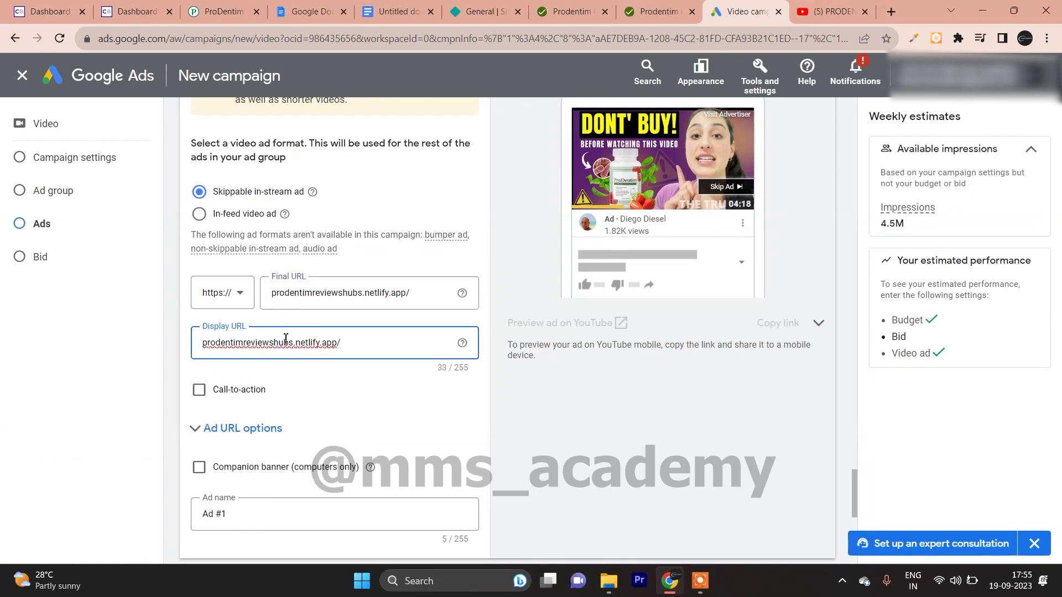
Enable the ad's call-to-action, set it to "Learn more" and enter "Click Here" as the headline
{"action": "left_click", "coordinate": [199, 390]}
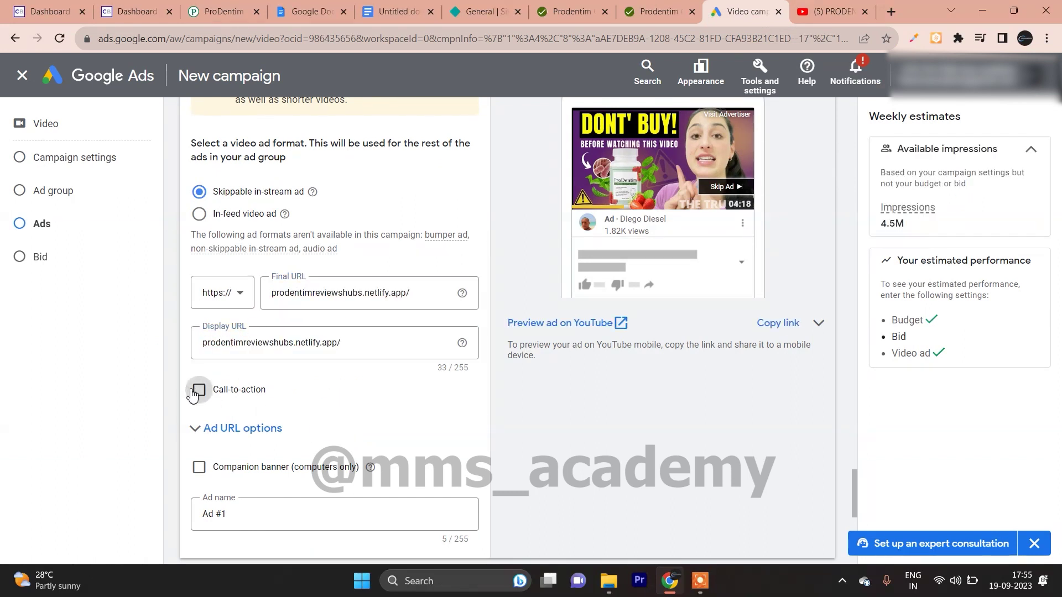
{"action": "left_click", "coordinate": [246, 431]}
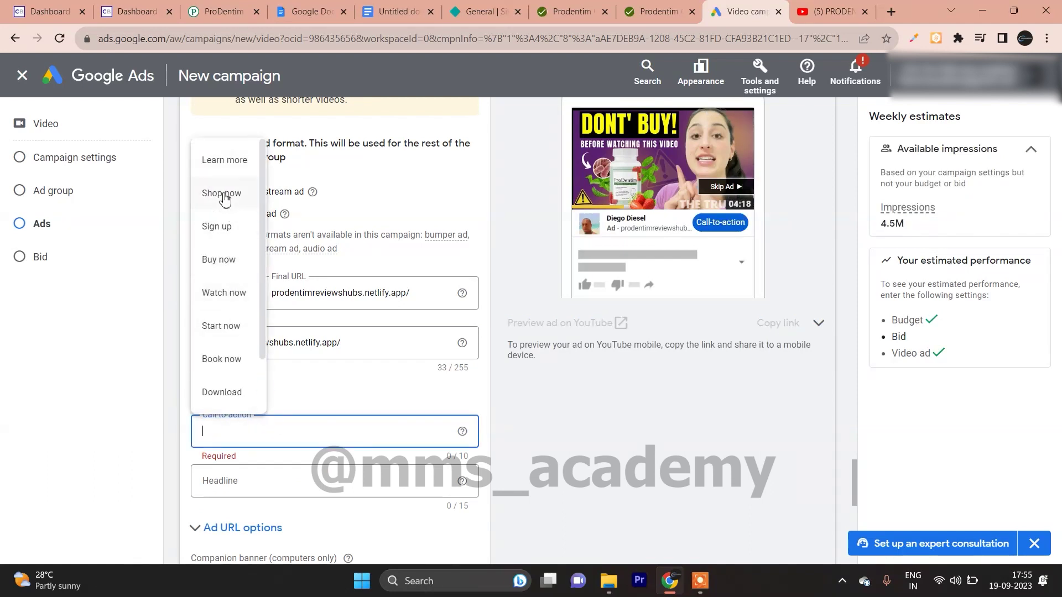
{"action": "left_click", "coordinate": [219, 166]}
{"action": "left_click", "coordinate": [232, 480]}
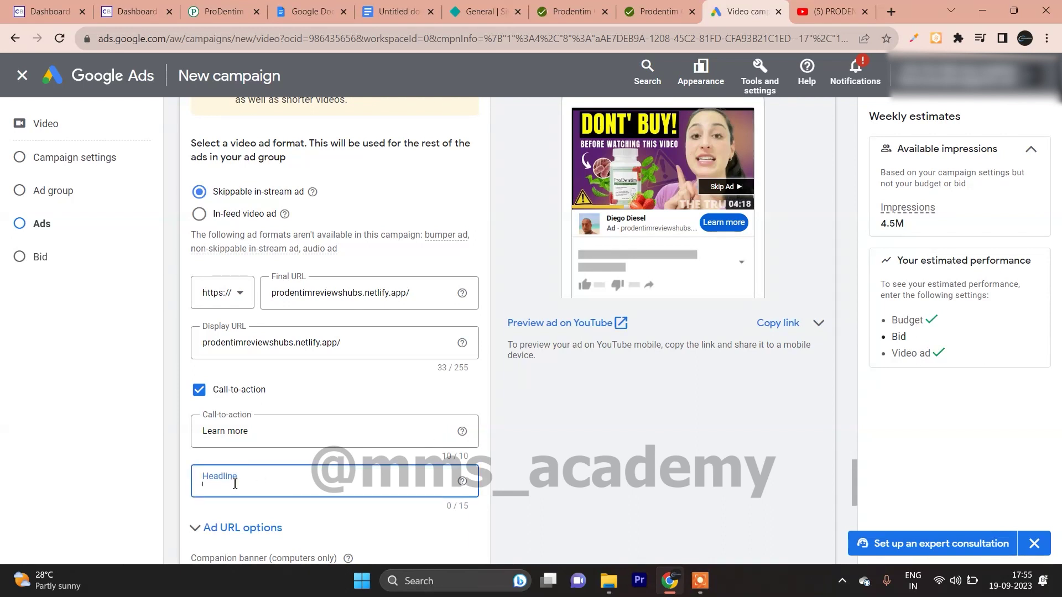
{"action": "type", "text": "ClickH"}
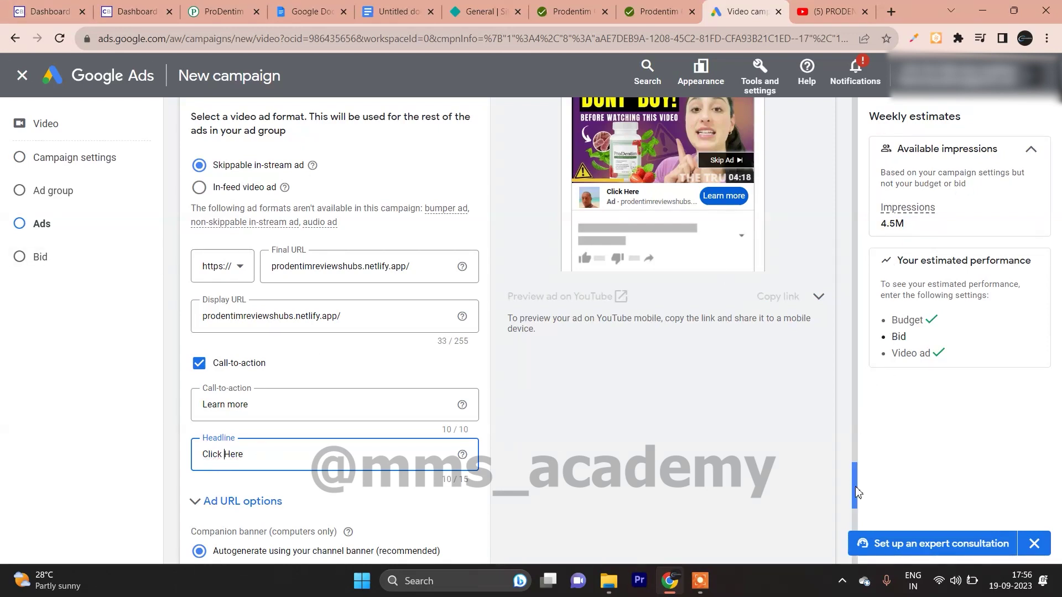
Preview the ad on YouTube, pause it and follow its "Learn more" link through to the landing page
{"action": "scroll", "coordinate": [854, 454], "scroll_direction": "up", "scroll_amount": 5}
{"action": "left_click_drag", "start_coordinate": [854, 467], "coordinate": [854, 482]}
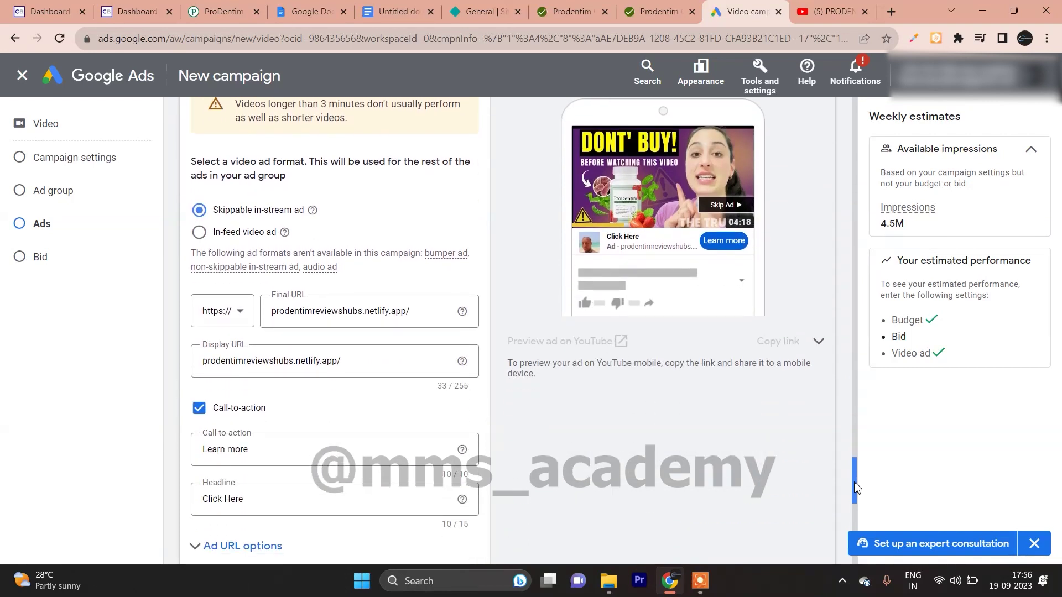
{"action": "left_click", "coordinate": [577, 340]}
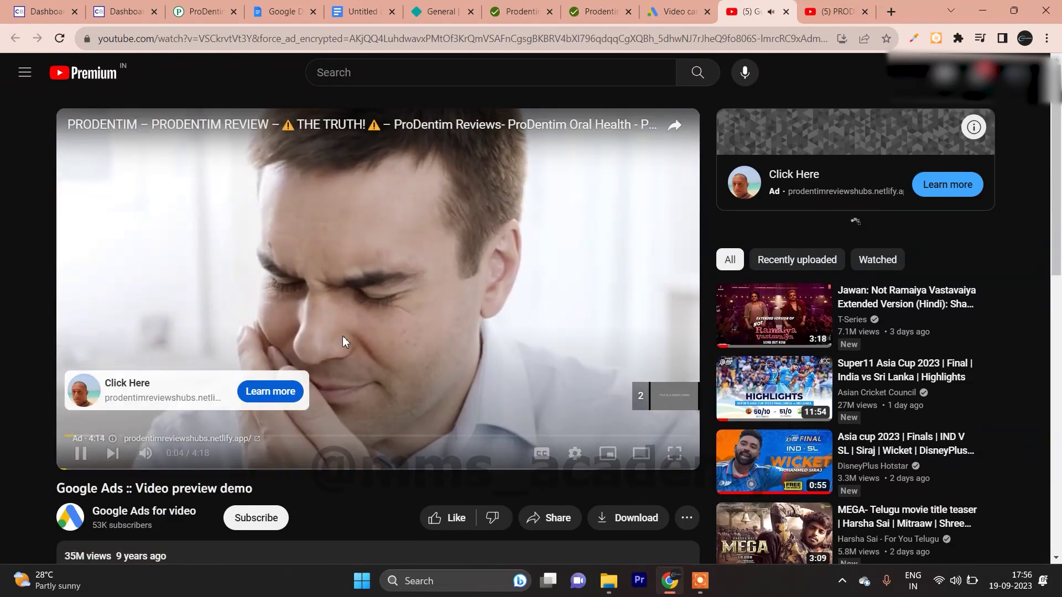
{"action": "left_click", "coordinate": [81, 456]}
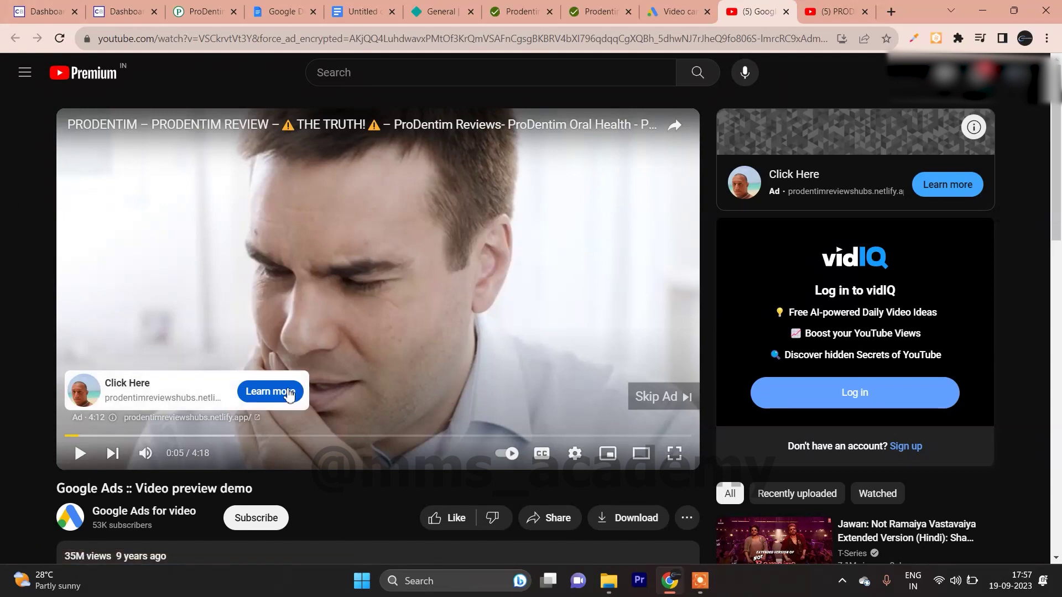
{"action": "left_click", "coordinate": [260, 391]}
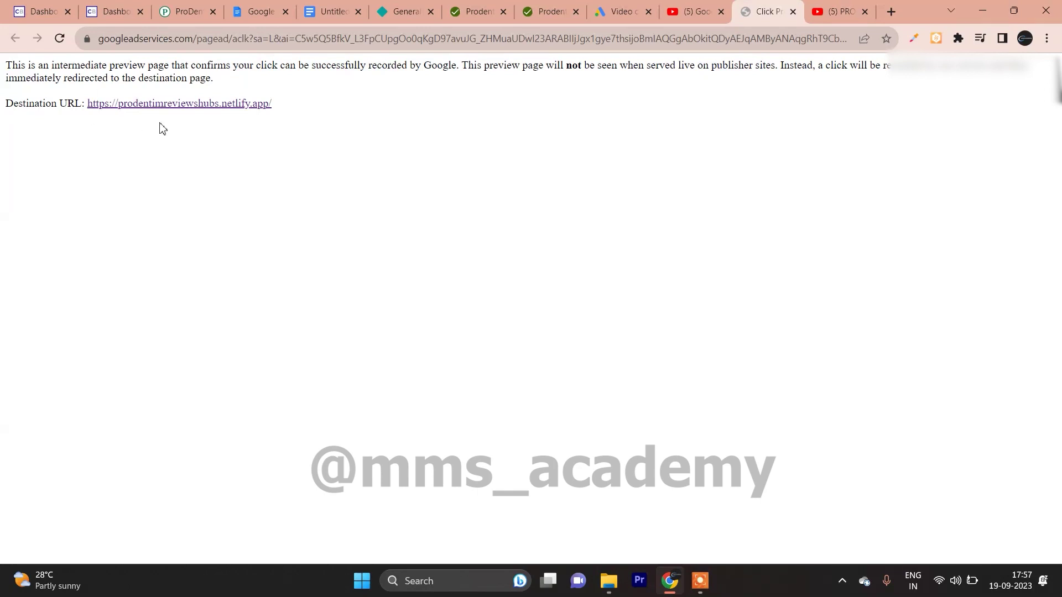
{"action": "left_click", "coordinate": [132, 105]}
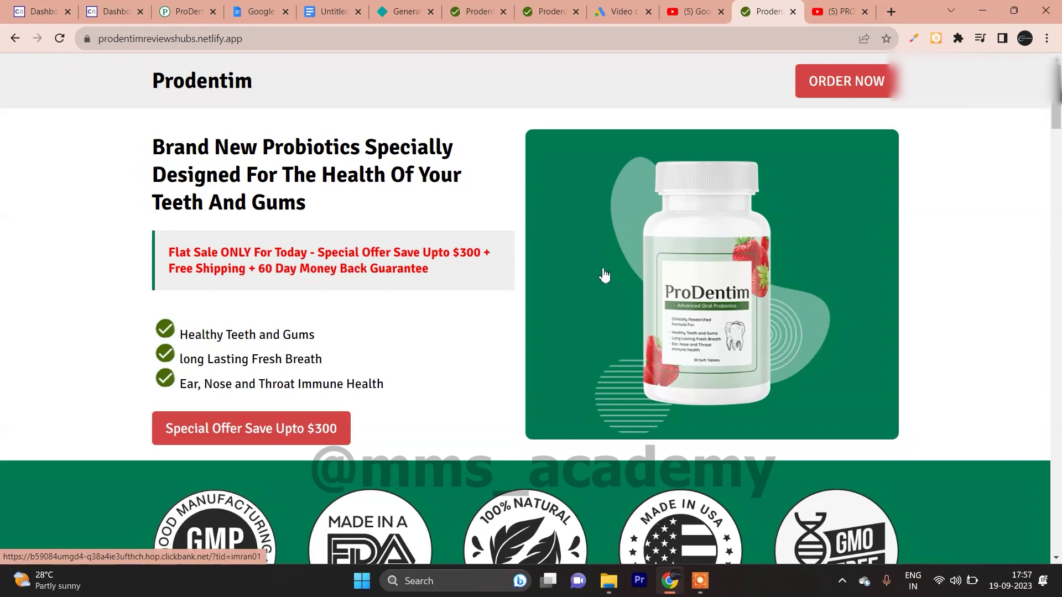
Back in the Google Ads campaign, set the ad group's maximum CPV bid to ₹6.00
{"action": "left_click", "coordinate": [626, 8]}
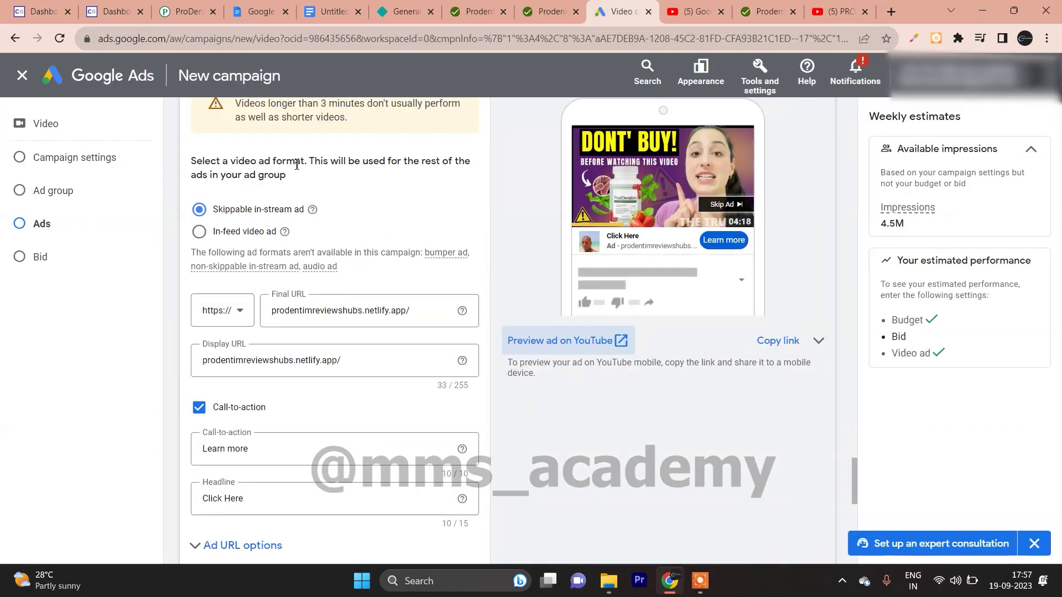
{"action": "scroll", "coordinate": [354, 249], "scroll_direction": "up", "scroll_amount": 2}
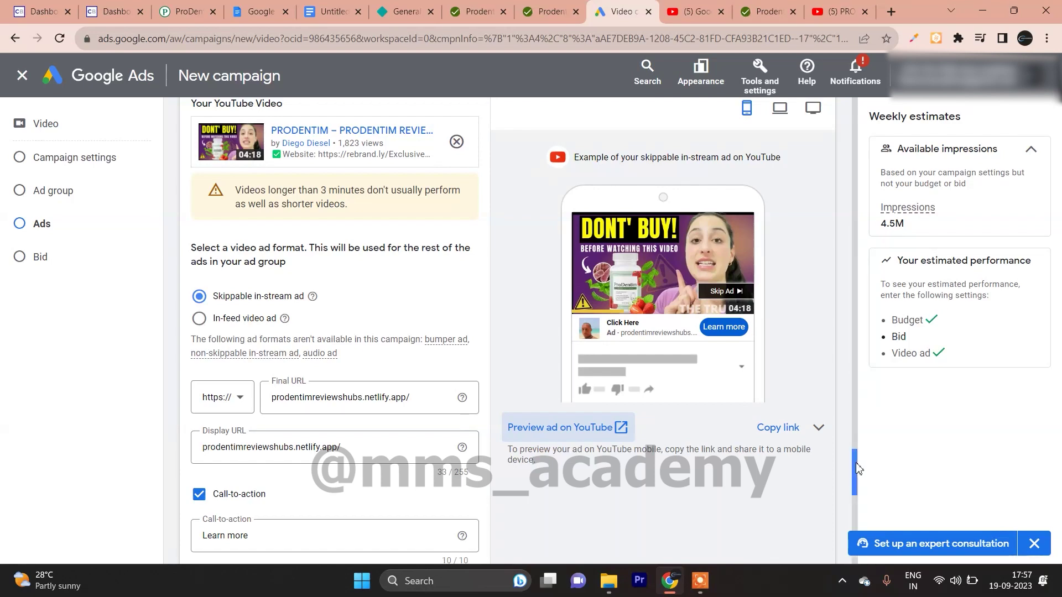
{"action": "scroll", "coordinate": [857, 453], "scroll_direction": "down", "scroll_amount": 1}
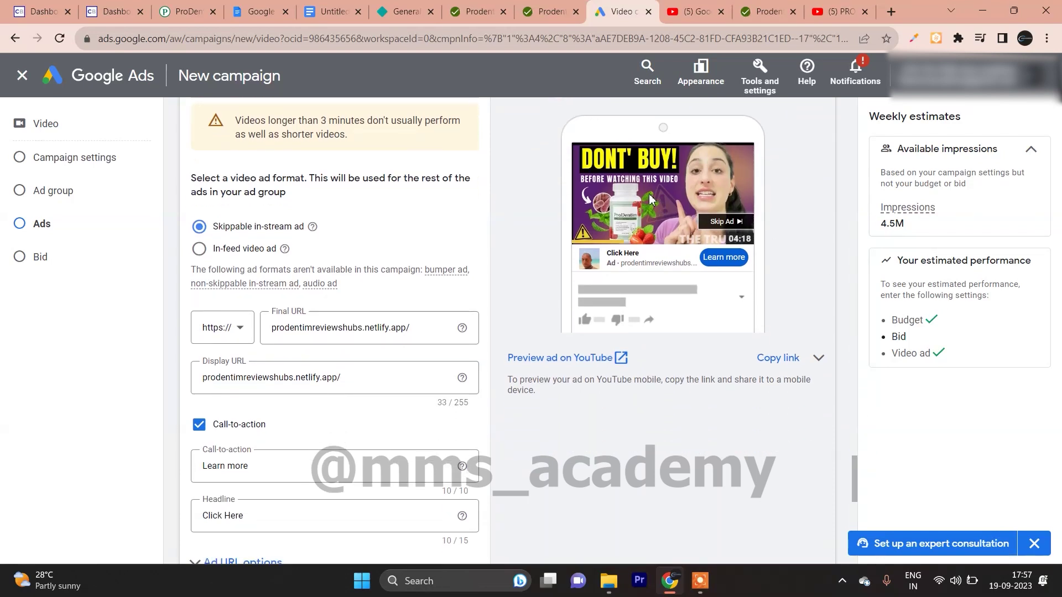
{"action": "left_click_drag", "start_coordinate": [856, 476], "coordinate": [857, 528]}
{"action": "left_click", "coordinate": [260, 386]}
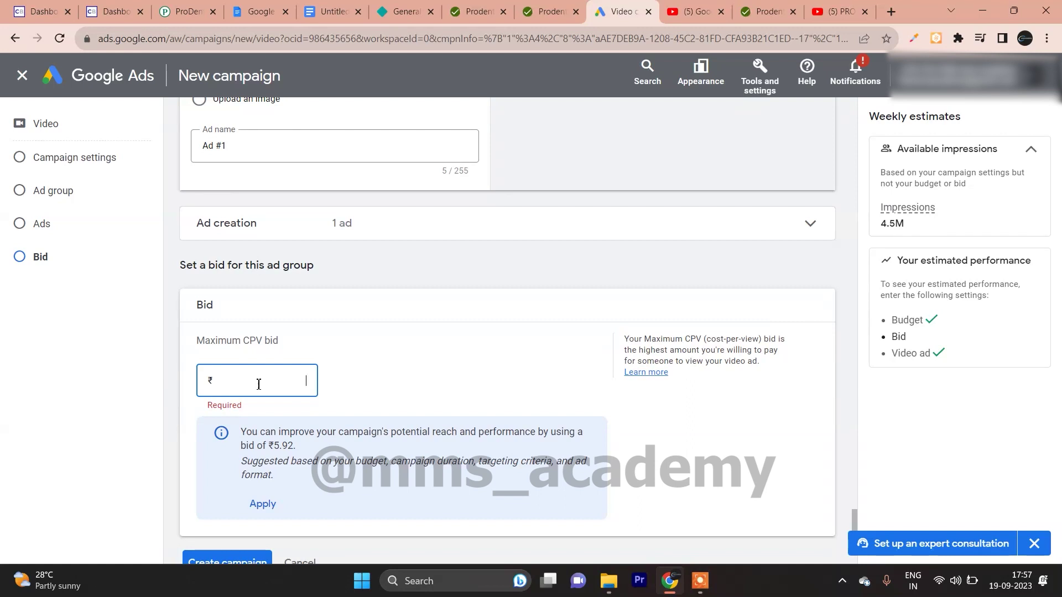
{"action": "type", "text": "6.00"}
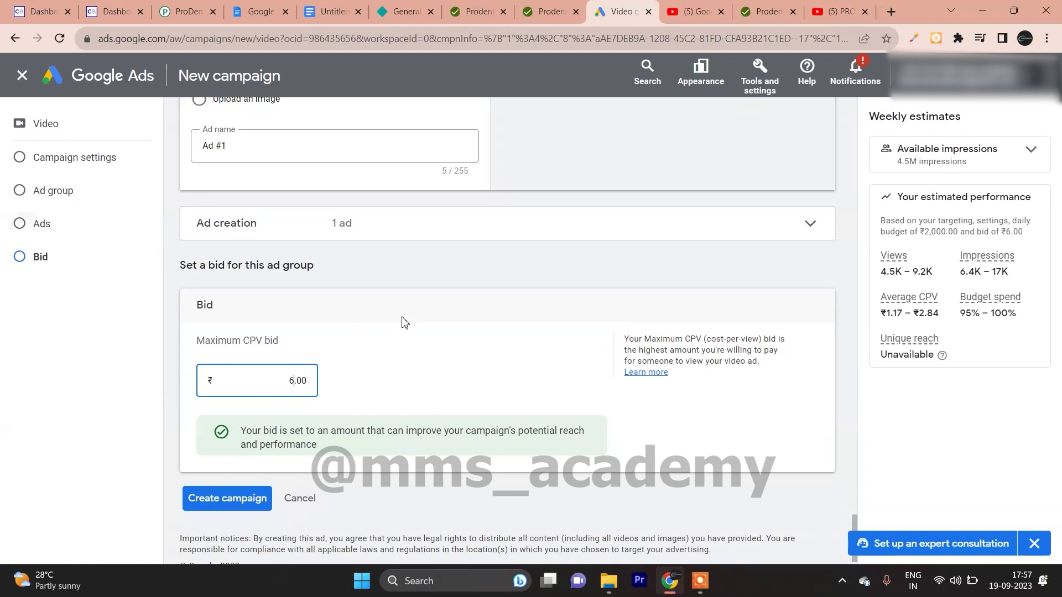
Create the campaign, confirm the identity check and continue to the new campaign
{"action": "left_click", "coordinate": [229, 499]}
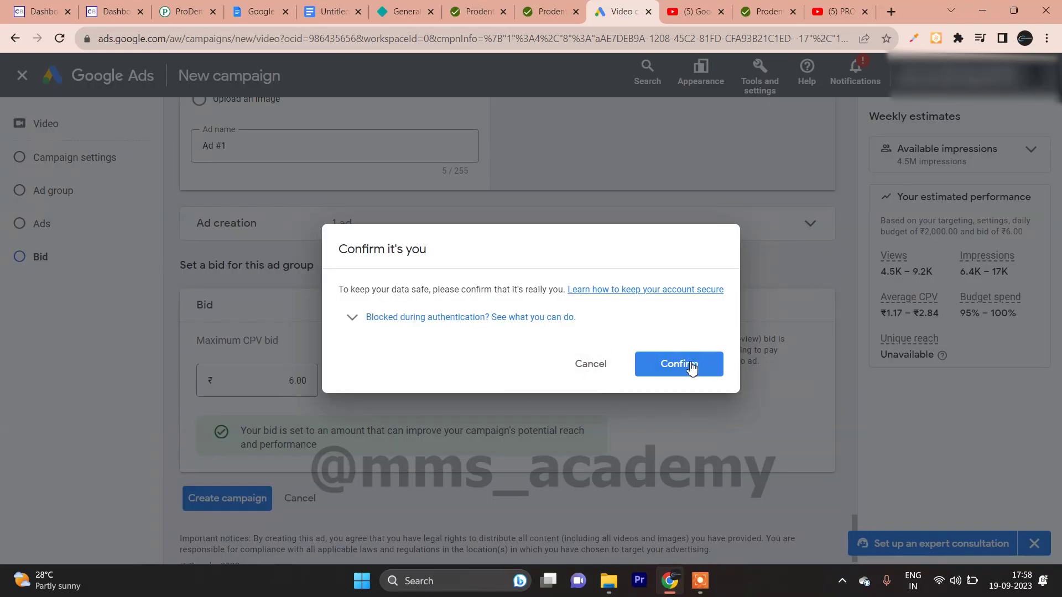
{"action": "left_click", "coordinate": [690, 367]}
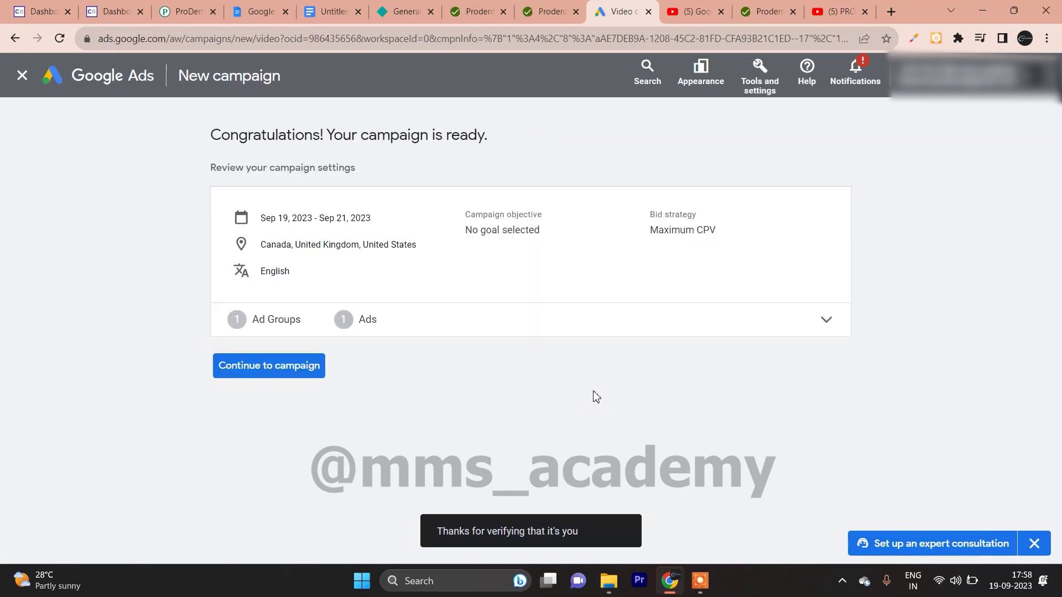
{"action": "left_click", "coordinate": [278, 377]}
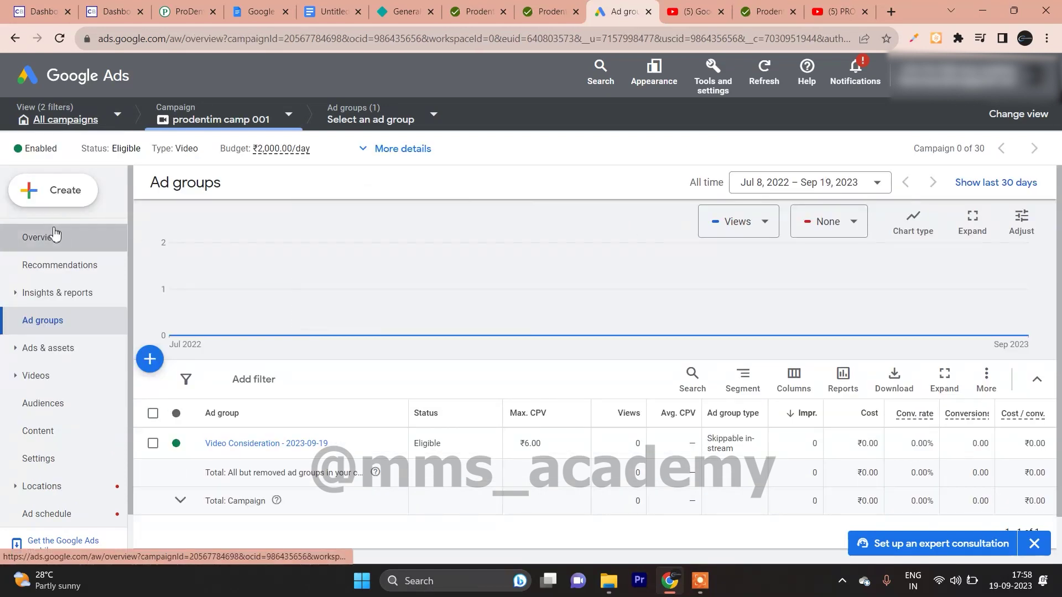
View the new campaign's overview with the date range set to All time
{"action": "left_click", "coordinate": [57, 235]}
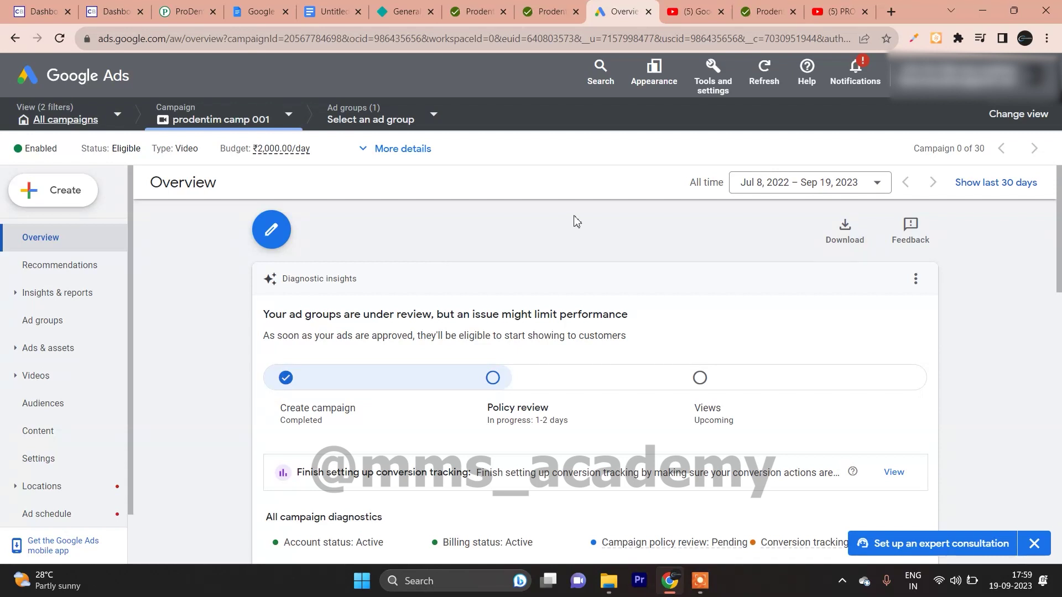
{"action": "left_click", "coordinate": [806, 183]}
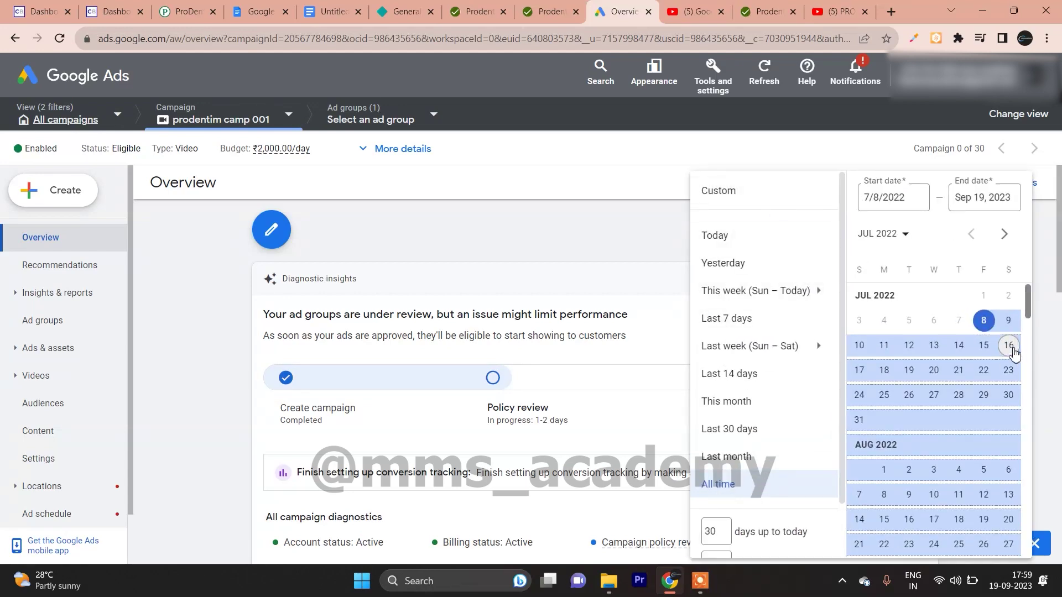
{"action": "left_click", "coordinate": [741, 485]}
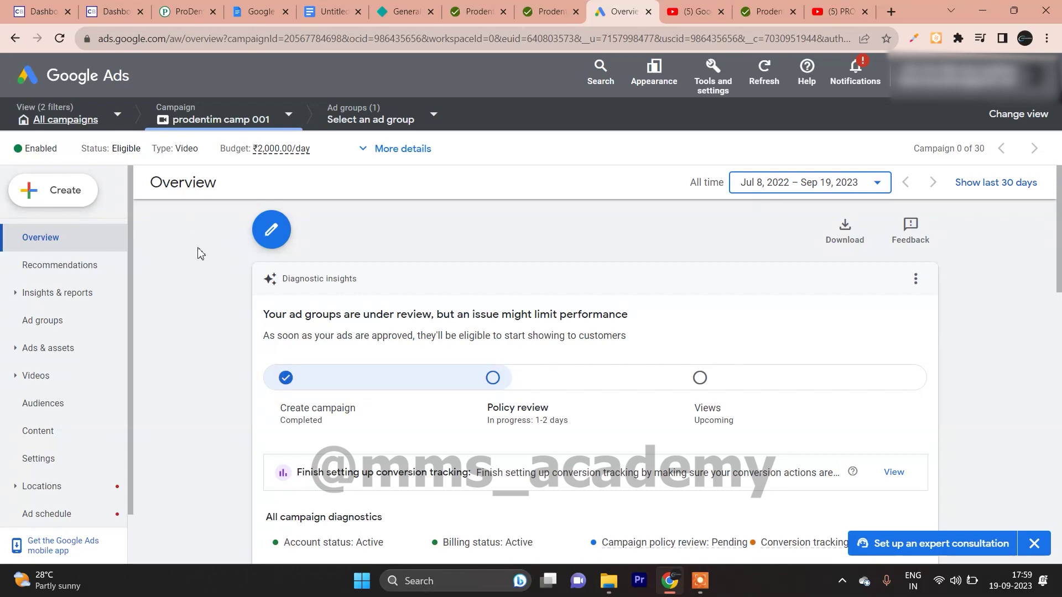
Look through the list of all campaigns and open the search campaign liv pure camp 20-8
{"action": "left_click", "coordinate": [72, 119]}
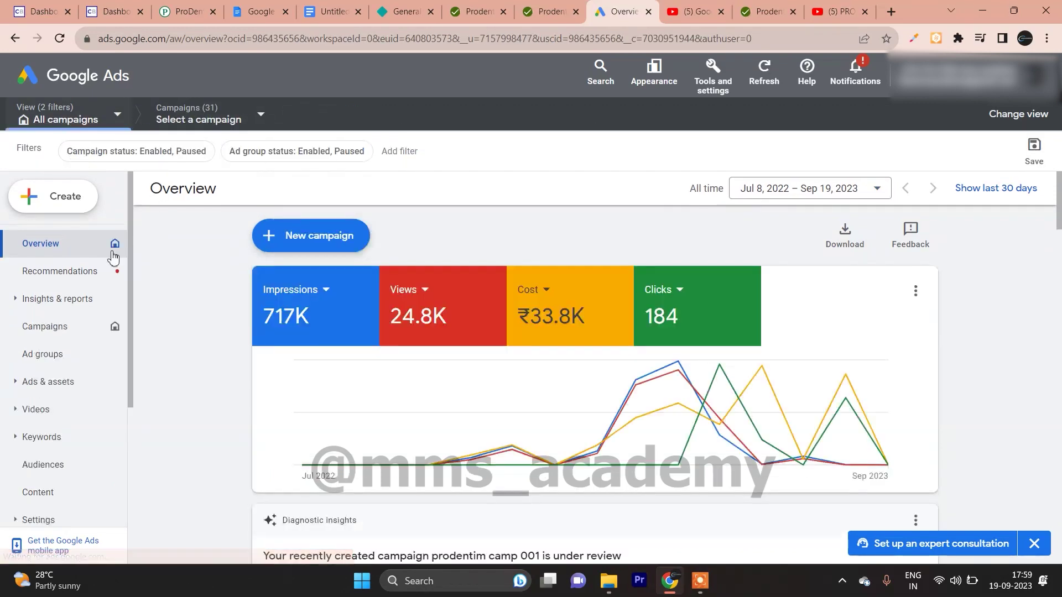
{"action": "left_click", "coordinate": [53, 329]}
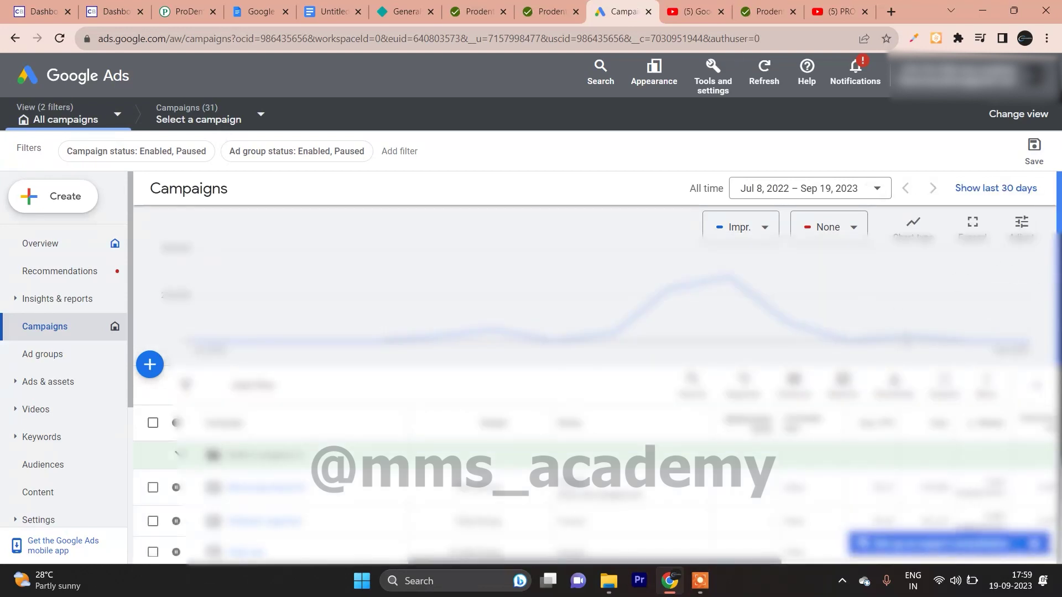
{"action": "scroll", "coordinate": [595, 388], "scroll_direction": "down", "scroll_amount": 5}
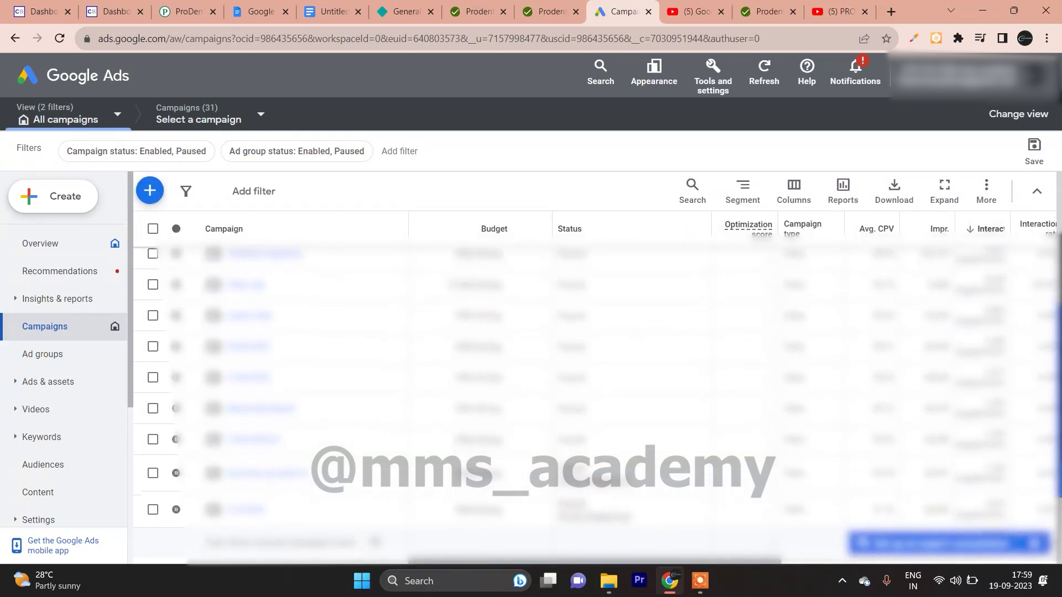
{"action": "scroll", "coordinate": [594, 387], "scroll_direction": "up", "scroll_amount": 2}
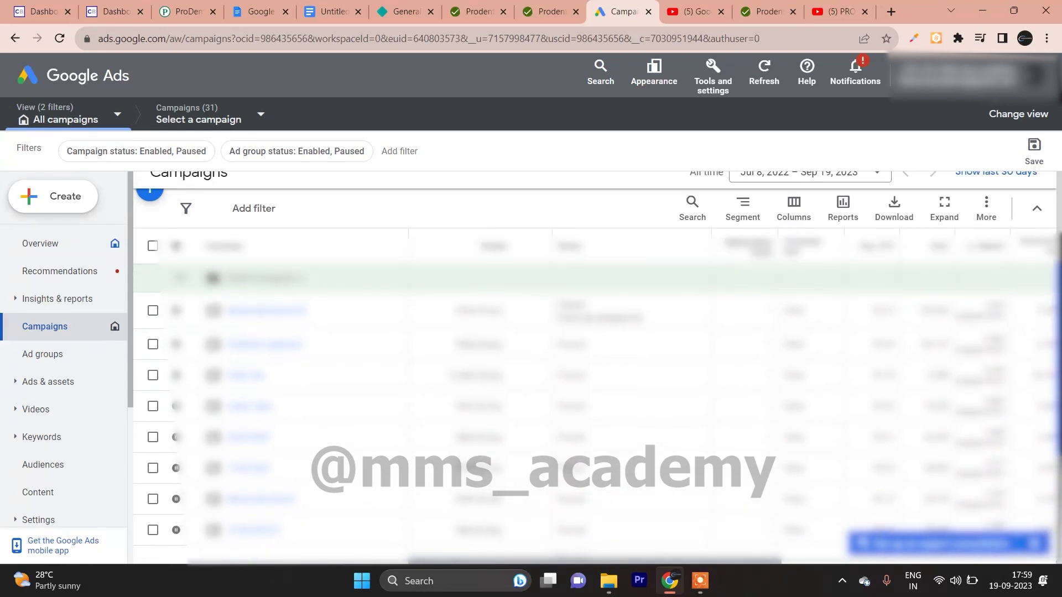
{"action": "scroll", "coordinate": [595, 387], "scroll_direction": "down", "scroll_amount": 3}
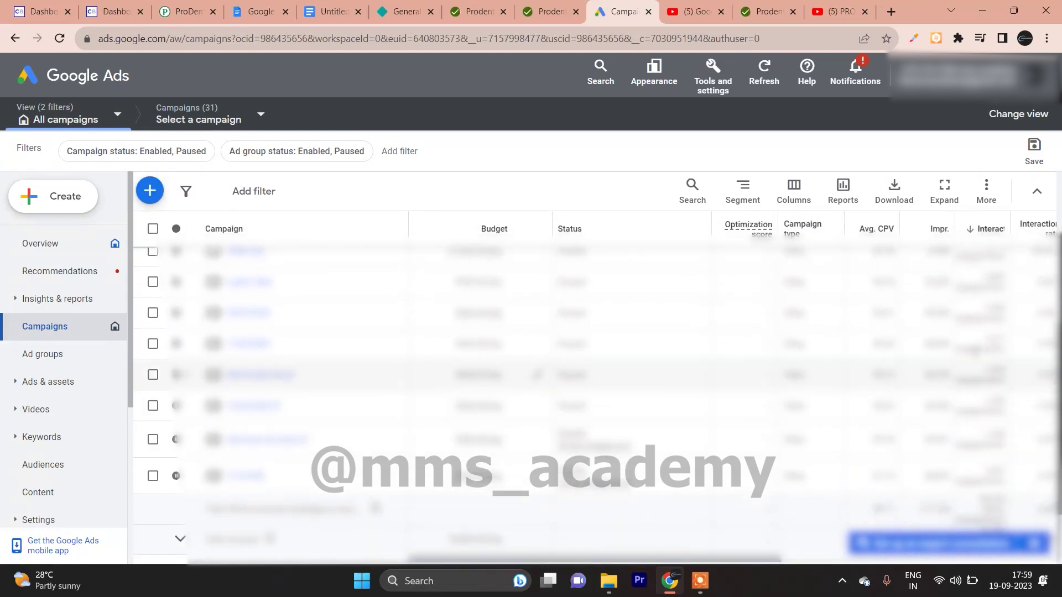
{"action": "scroll", "coordinate": [595, 387], "scroll_direction": "down", "scroll_amount": 1}
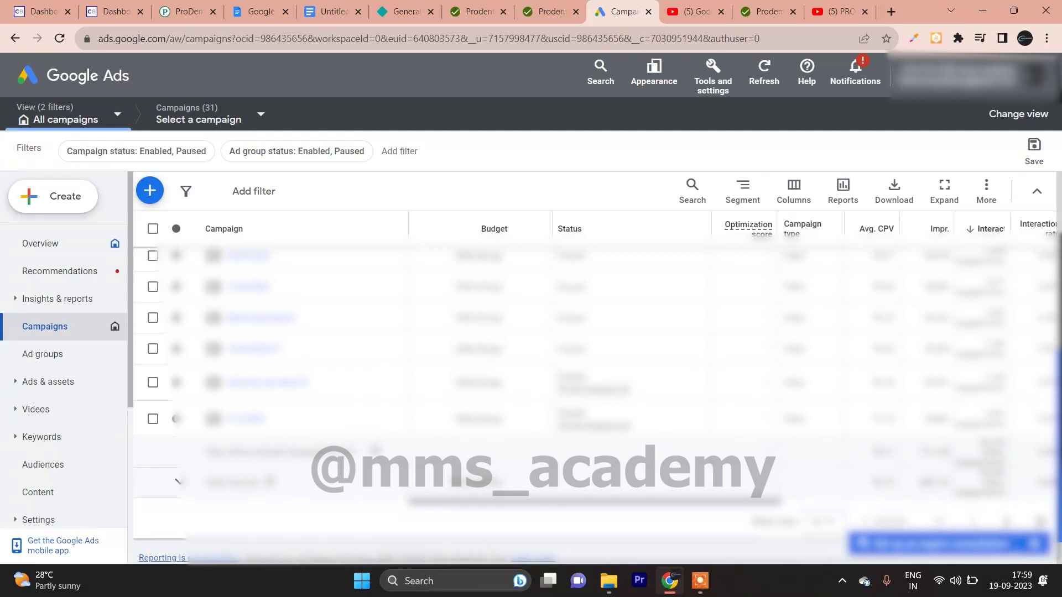
{"action": "scroll", "coordinate": [594, 387], "scroll_direction": "down", "scroll_amount": 1}
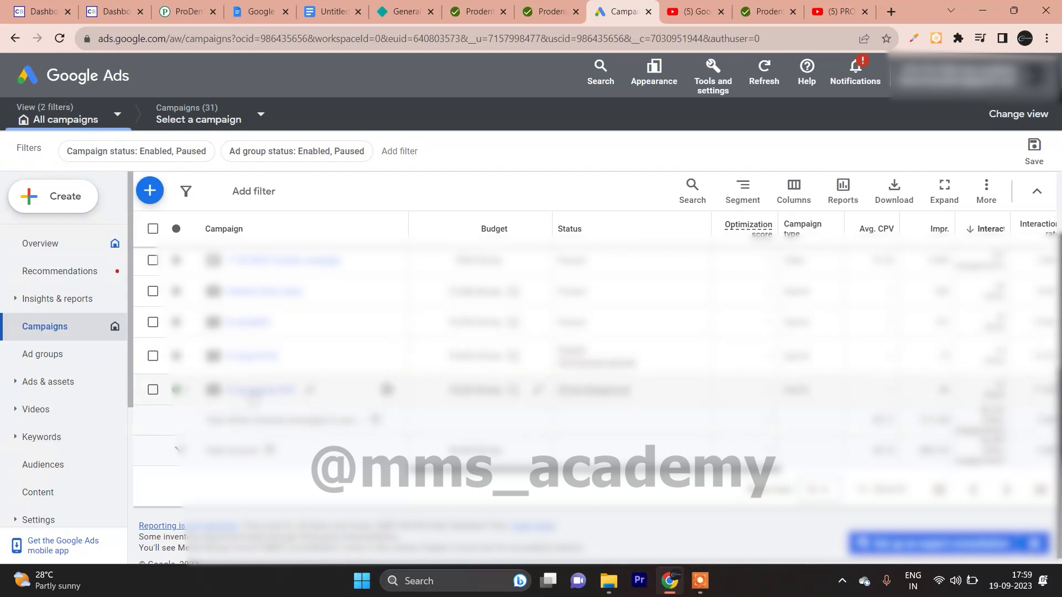
{"action": "left_click", "coordinate": [254, 391]}
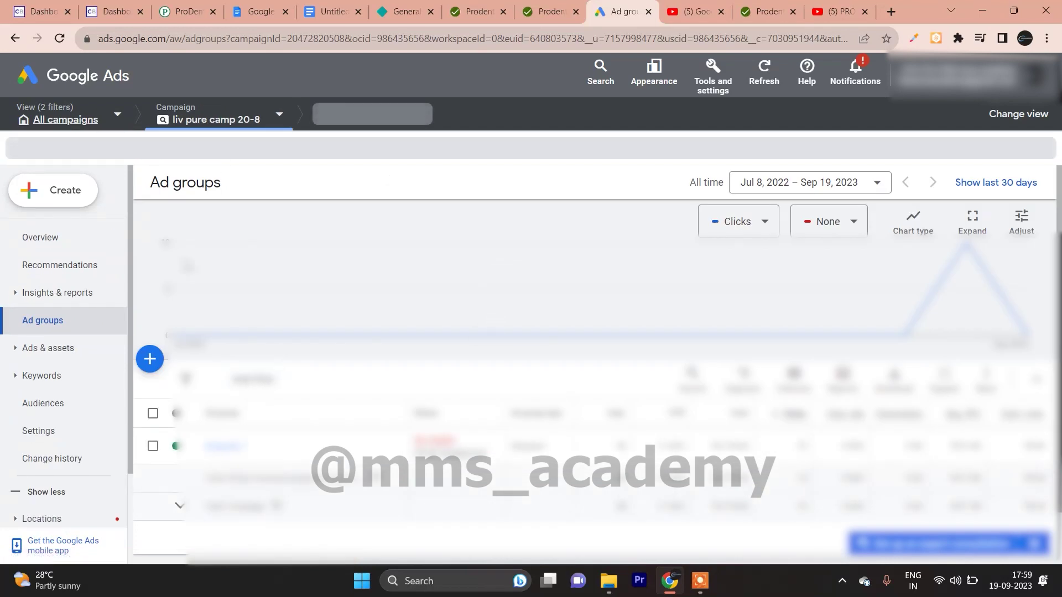
Review the ad group and ad status of liv pure camp 20-8, including its clicks, and open the campaign's overview
{"action": "mouse_move", "coordinate": [449, 457]}
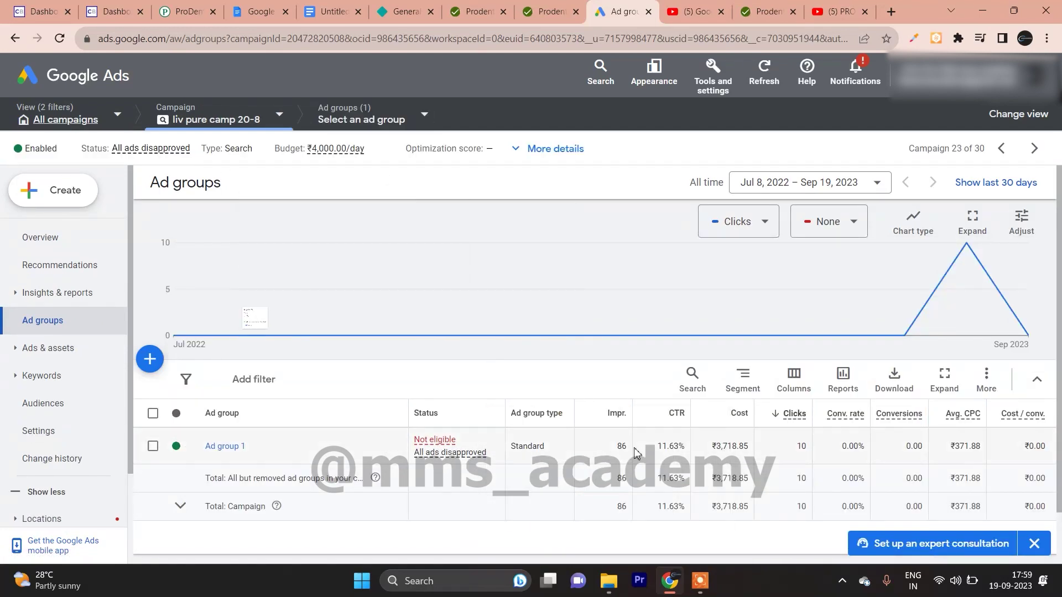
{"action": "double_click", "coordinate": [801, 446]}
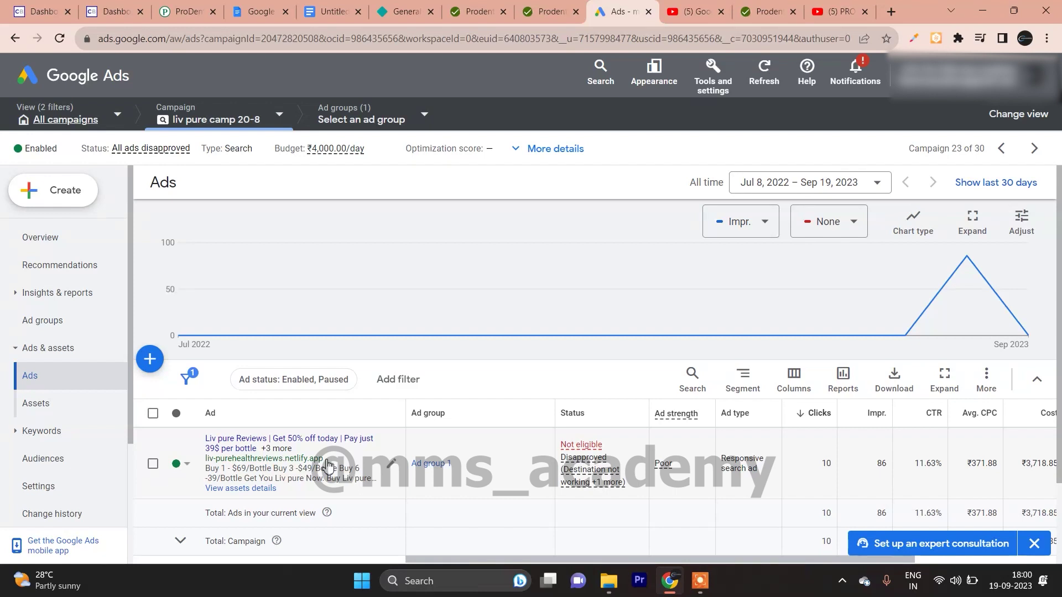
{"action": "left_click", "coordinate": [64, 247]}
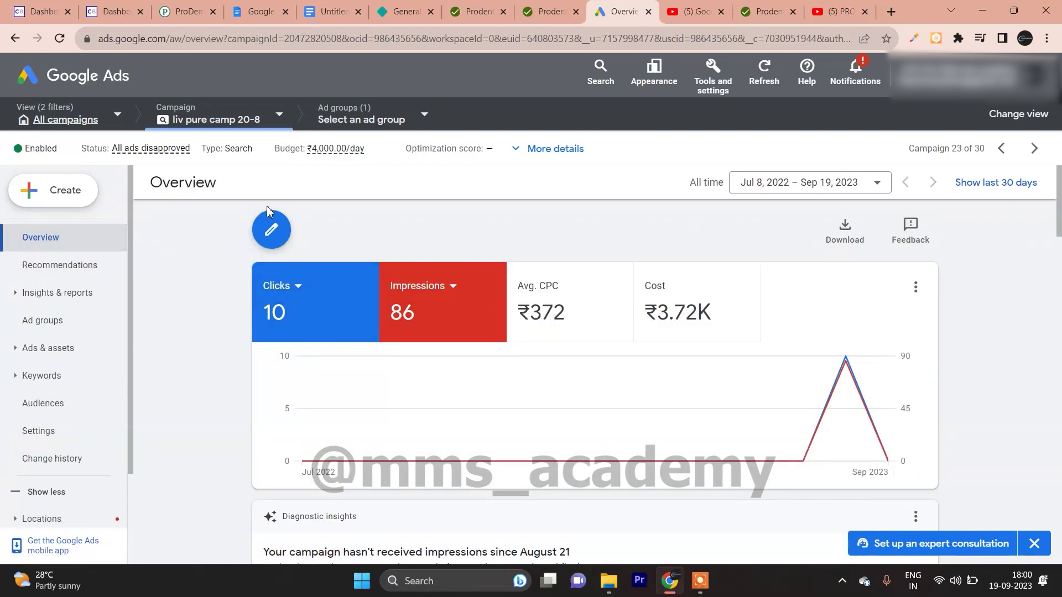